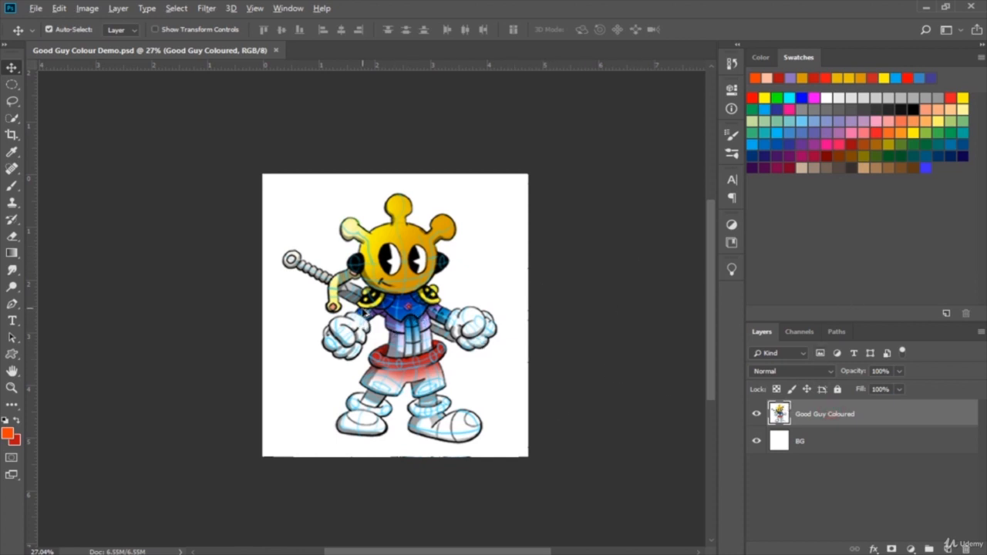
- Examine the whole character artwork at slightly varying magnifications
scroll(365, 313, up, 1)
scroll(378, 303, down, 1)
scroll(399, 320, up, 1)
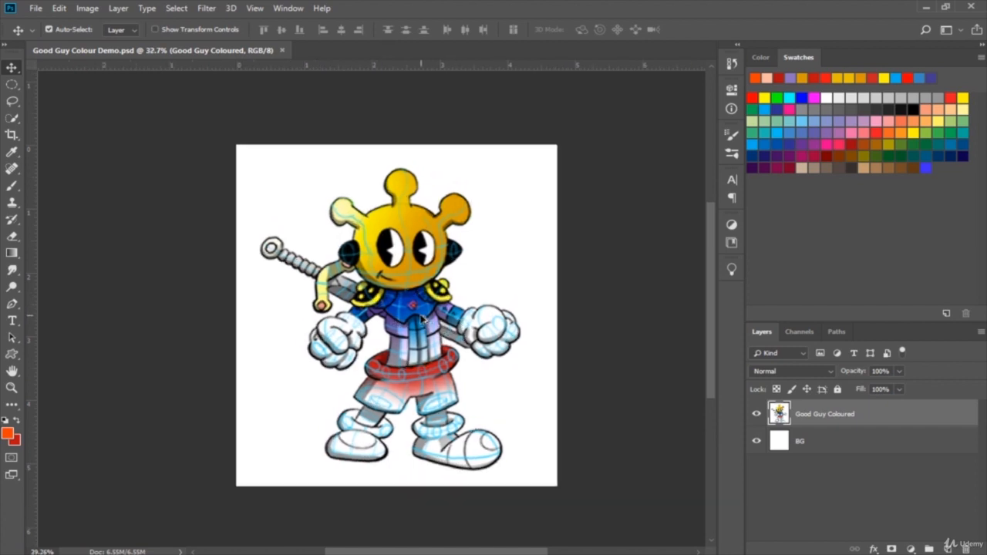
scroll(423, 318, up, 2)
scroll(401, 285, down, 3)
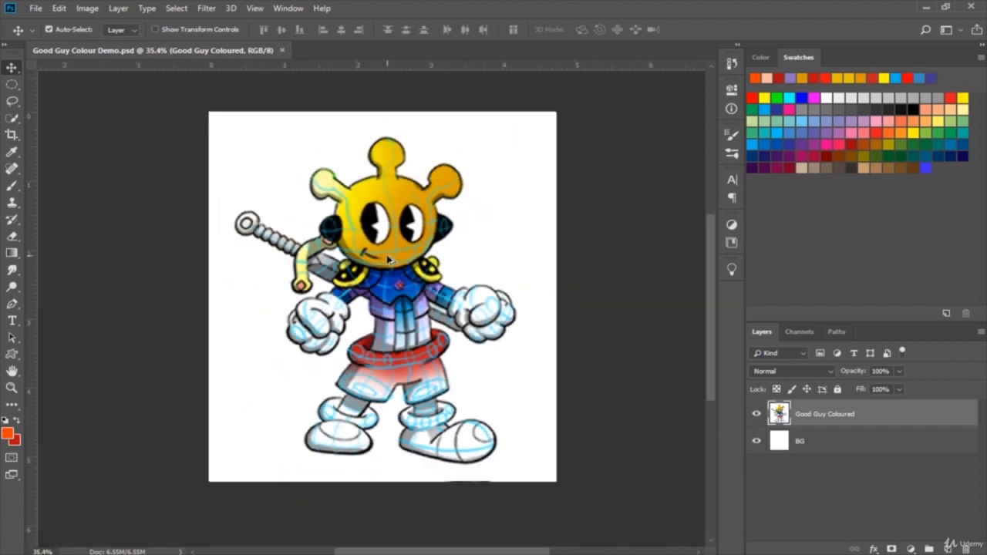
scroll(389, 261, up, 1)
scroll(385, 301, down, 1)
scroll(385, 311, up, 1)
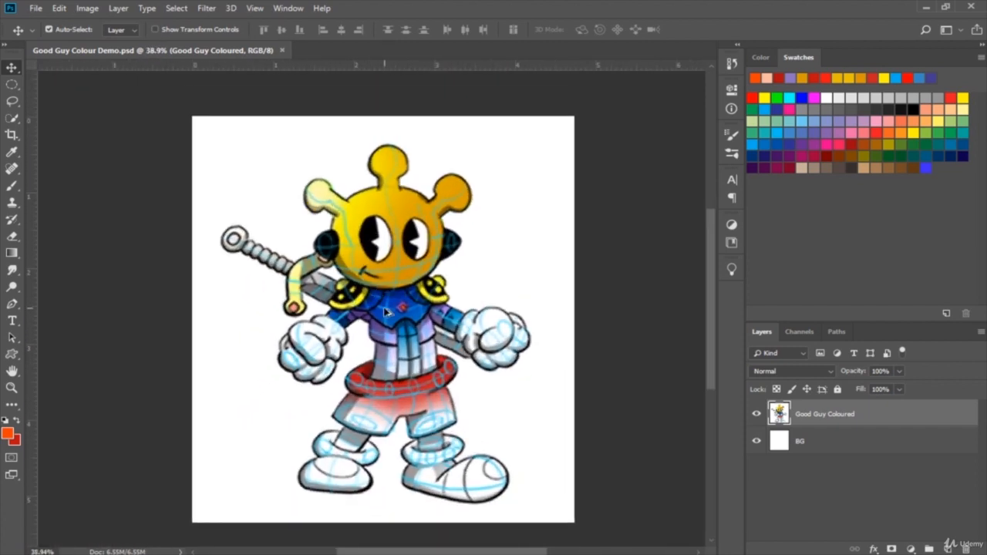
- Activate the Zoom tool and shift the view of the whole character vertically and horizontally
key(z)
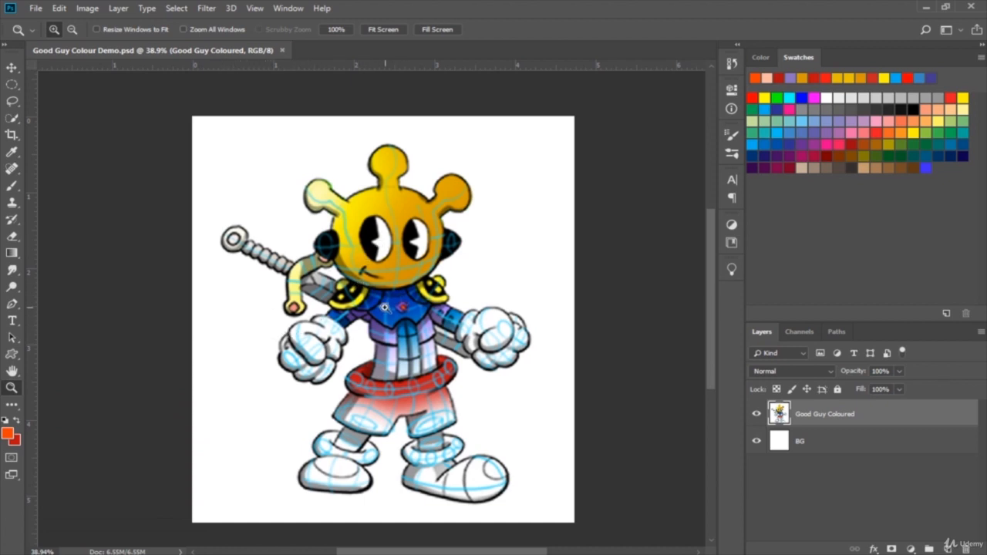
scroll(384, 308, up, 2)
scroll(385, 307, down, 3)
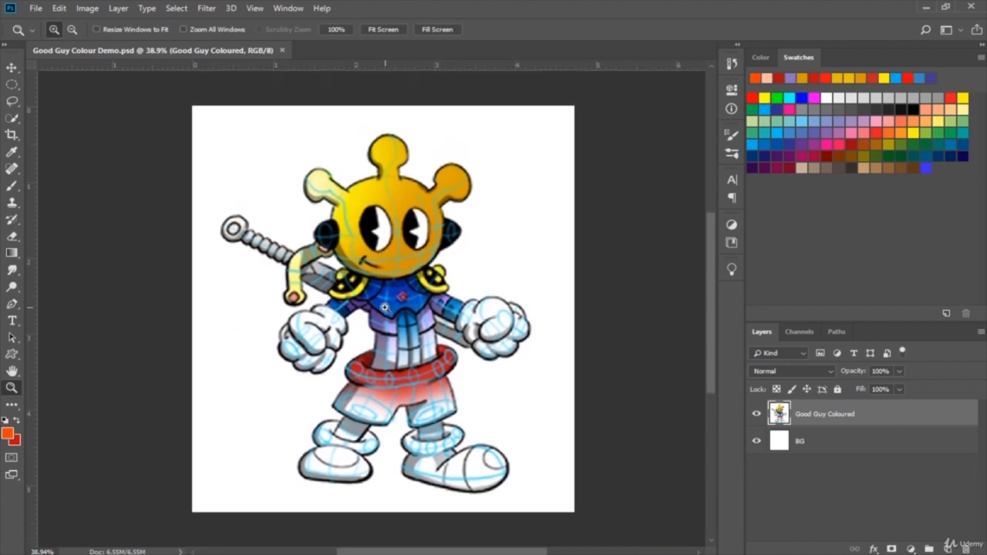
scroll(381, 288, left, 2)
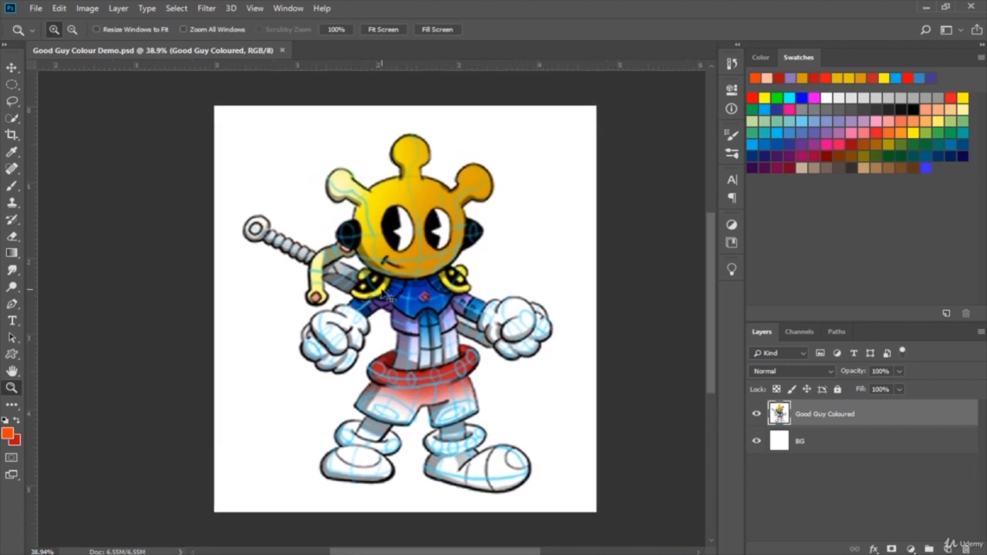
scroll(383, 291, right, 2)
scroll(384, 294, left, 2)
scroll(383, 293, right, 3)
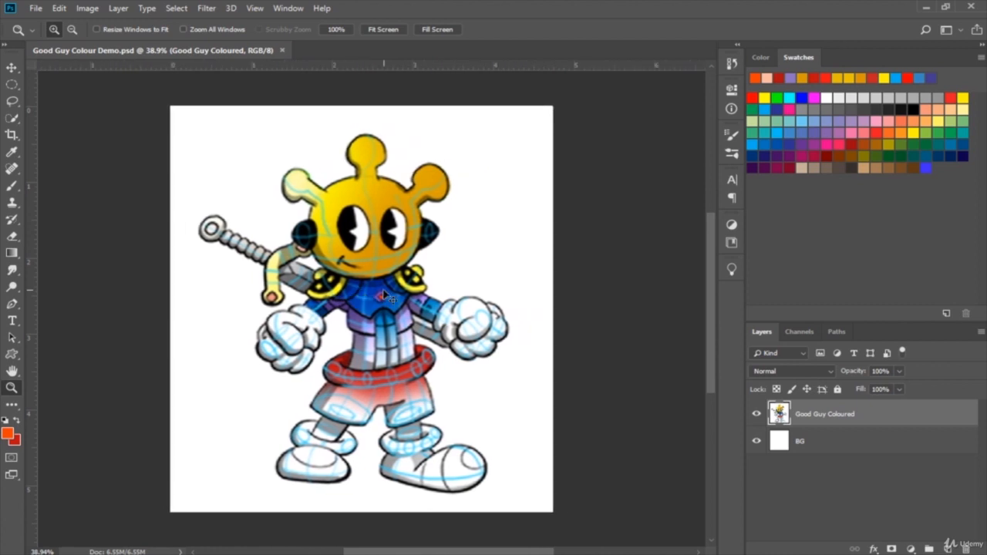
- Inspect the character's blue chest armour and gem in close-up, and return to a view of the figure
scroll(369, 294, up, 2)
scroll(368, 293, up, 2)
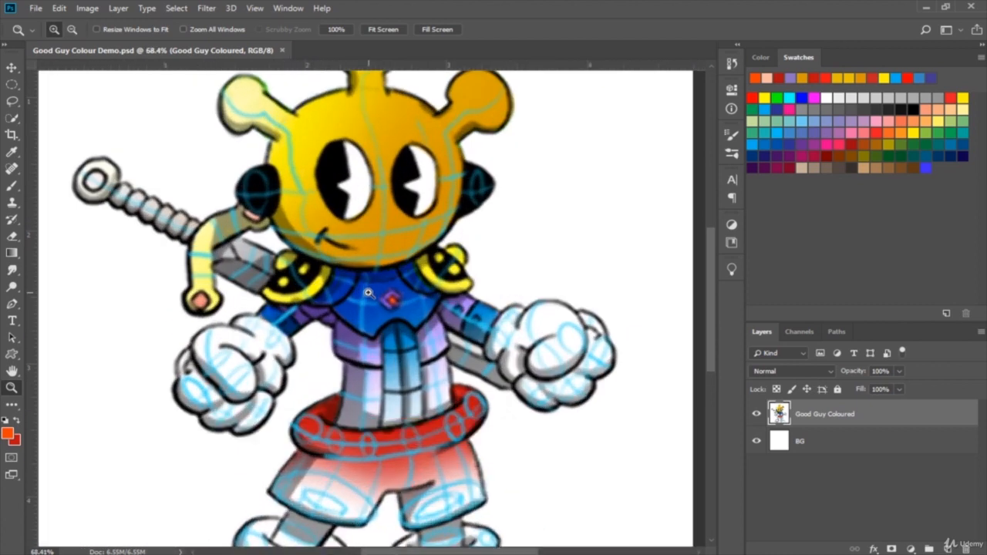
scroll(369, 294, up, 5)
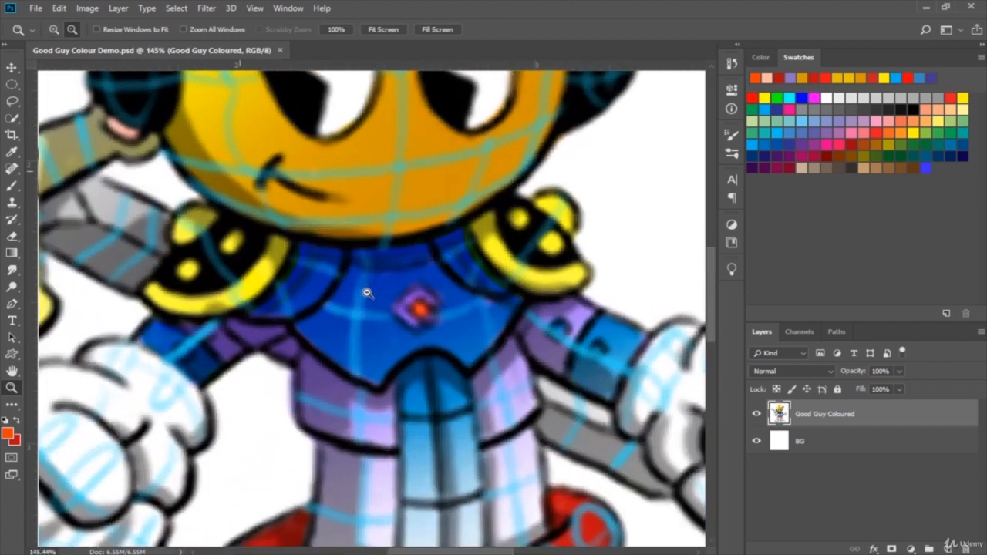
scroll(368, 293, down, 3)
scroll(368, 293, up, 3)
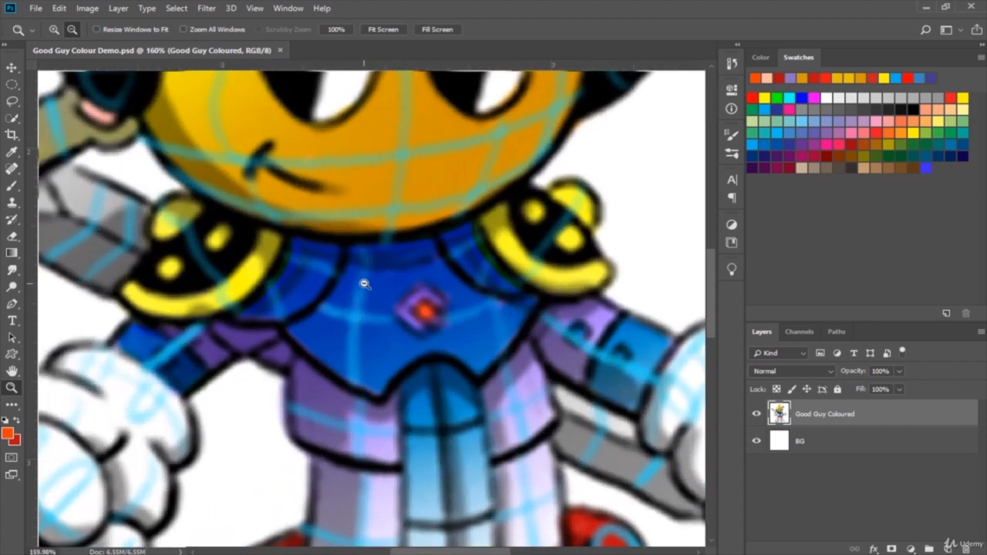
scroll(360, 286, down, 2)
scroll(361, 286, up, 3)
scroll(361, 285, down, 4)
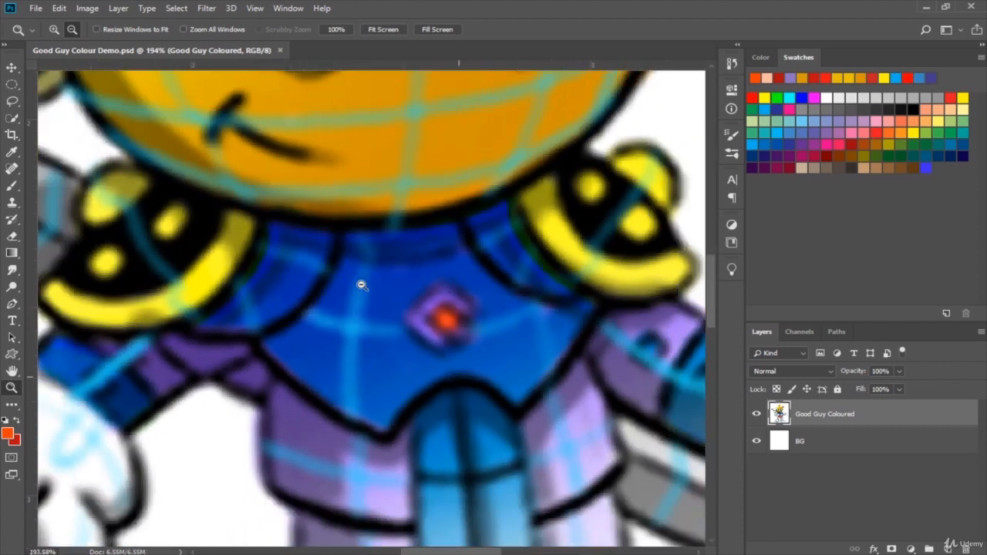
scroll(361, 286, down, 10)
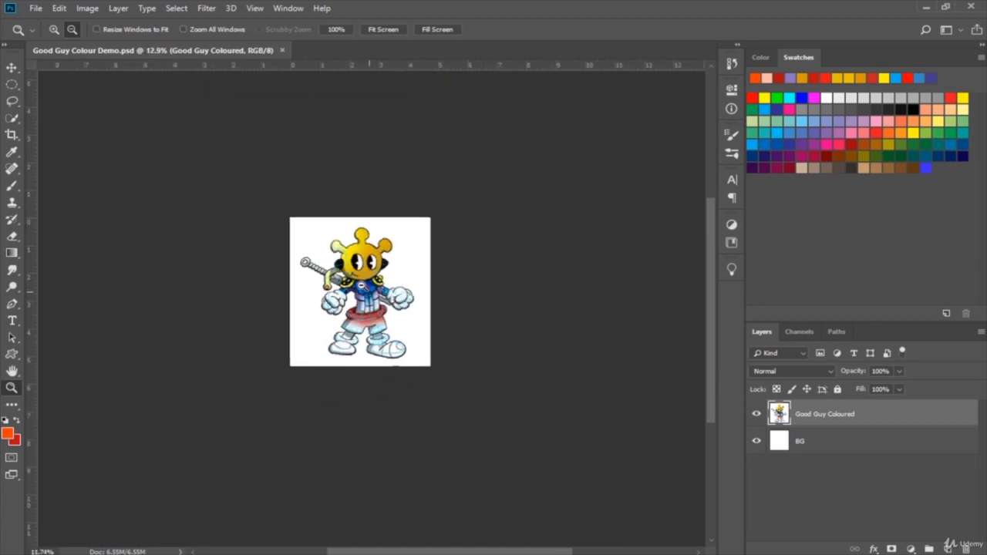
scroll(361, 285, up, 9)
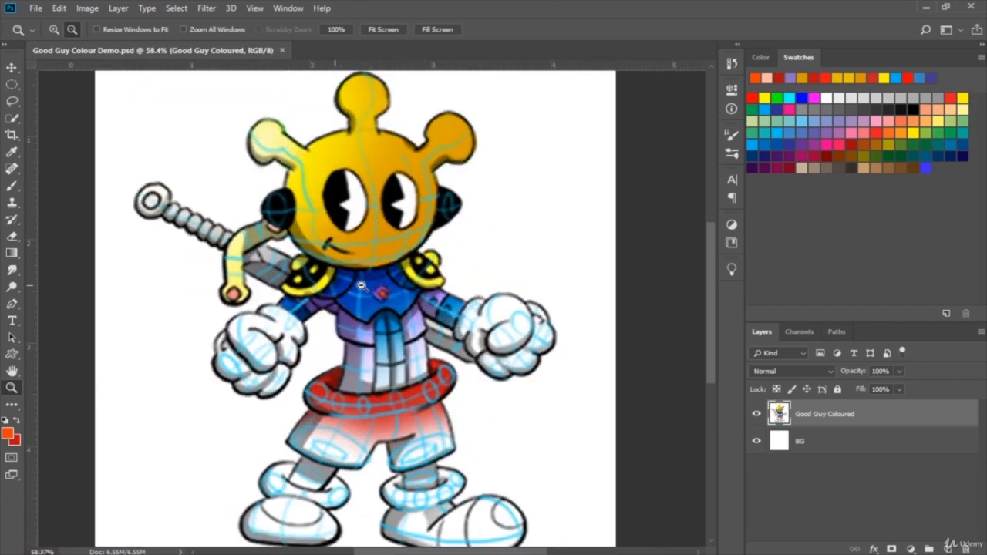
- Look over the enlarged character from head to feet and from side to side
scroll(361, 286, up, 3)
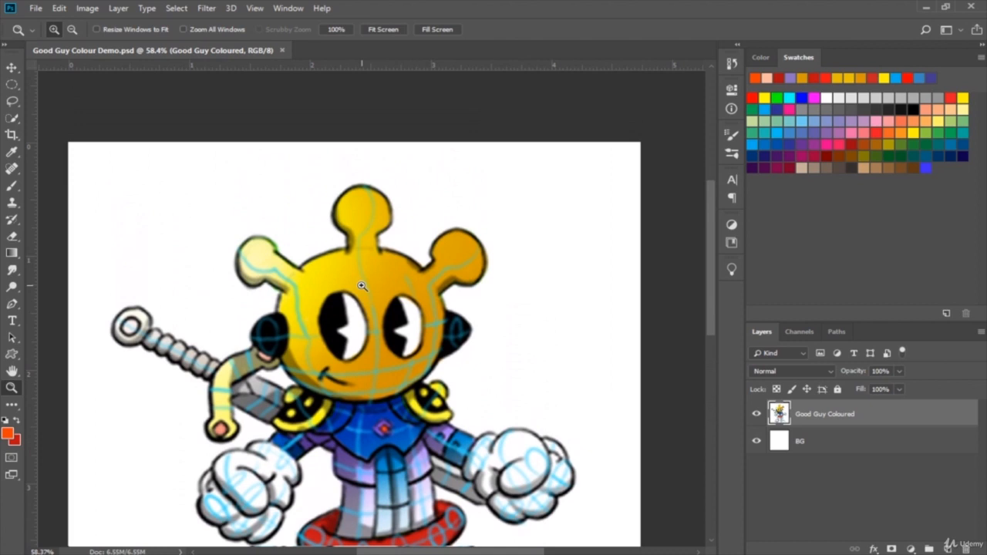
scroll(362, 286, down, 6)
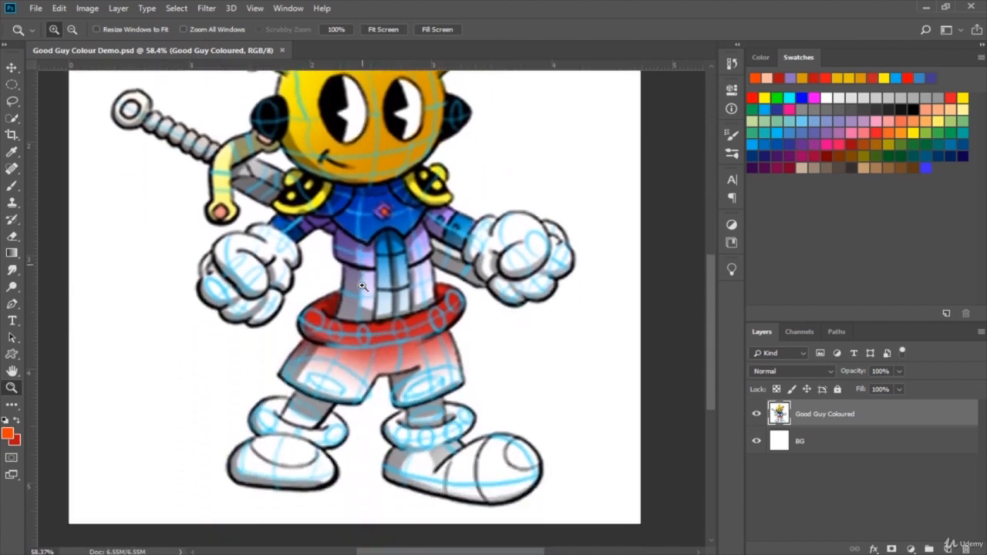
scroll(361, 286, down, 2)
scroll(362, 286, up, 3)
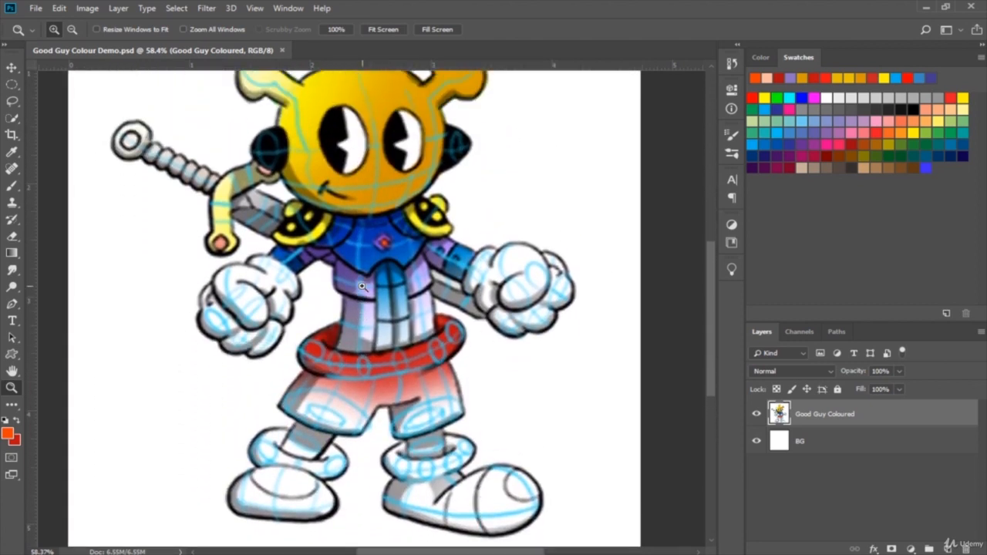
scroll(362, 286, right, 3)
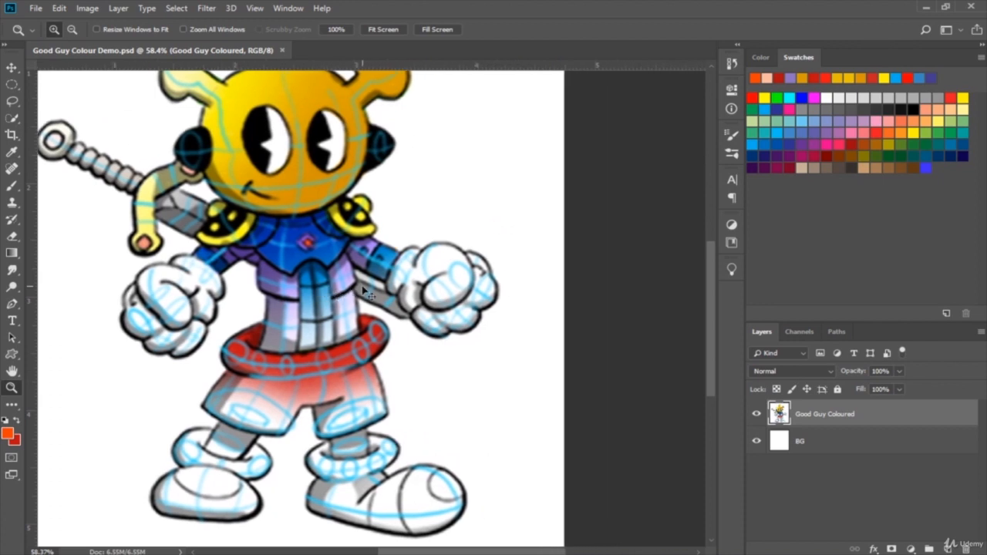
scroll(368, 293, right, 1)
scroll(368, 293, right, 1)
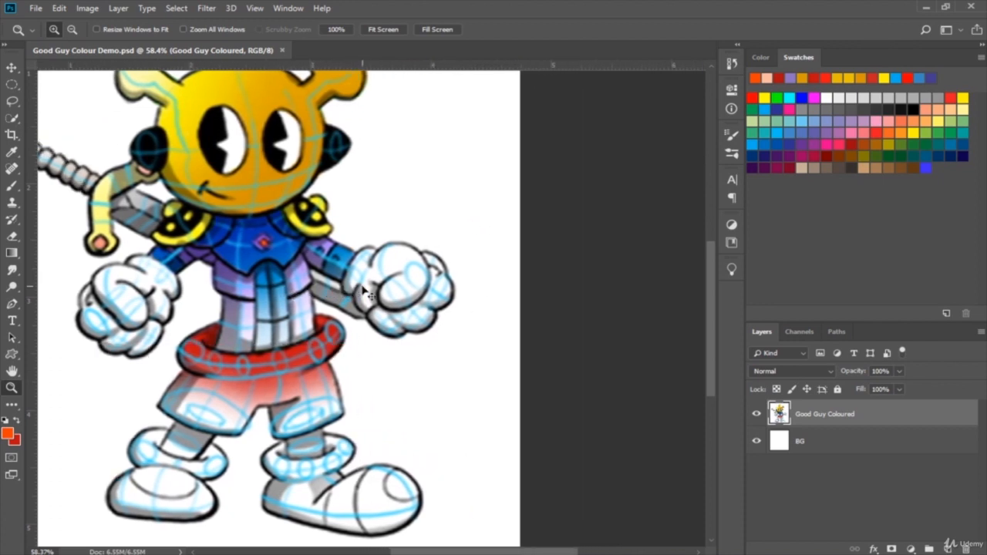
scroll(367, 293, left, 3)
scroll(368, 293, left, 6)
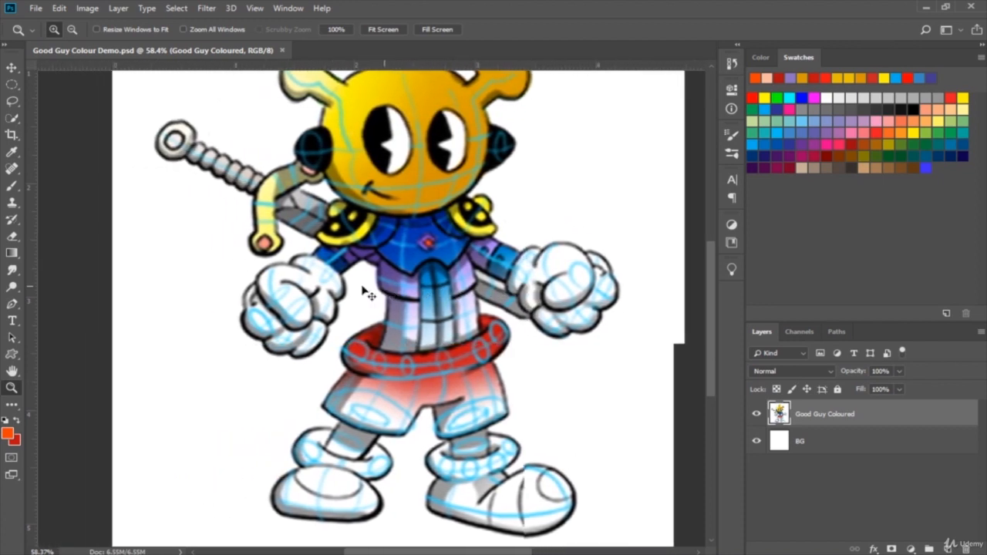
scroll(368, 293, right, 3)
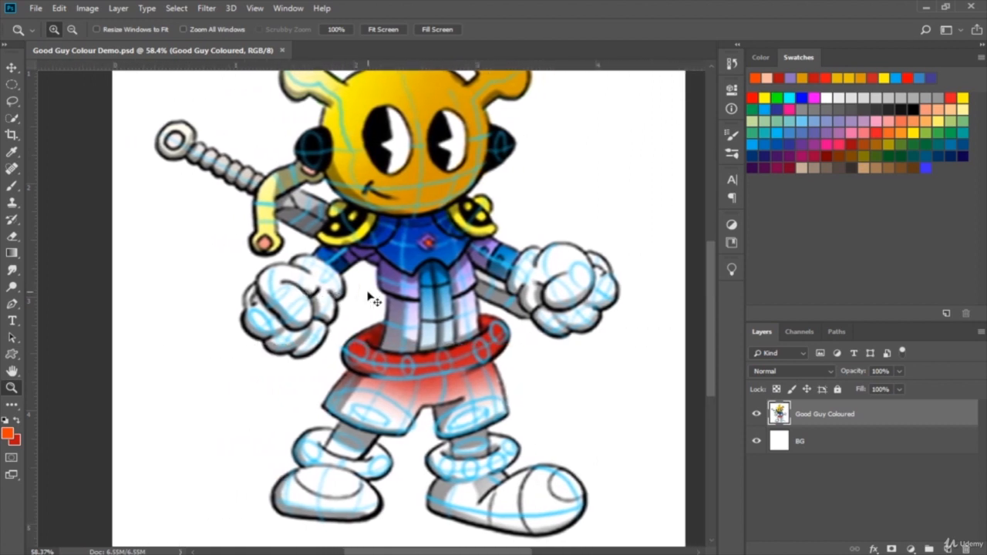
- Examine the character's torso and gloves up close using the Zoom and Hand tools, and bring the full artwork back into view
scroll(375, 280, down, 2)
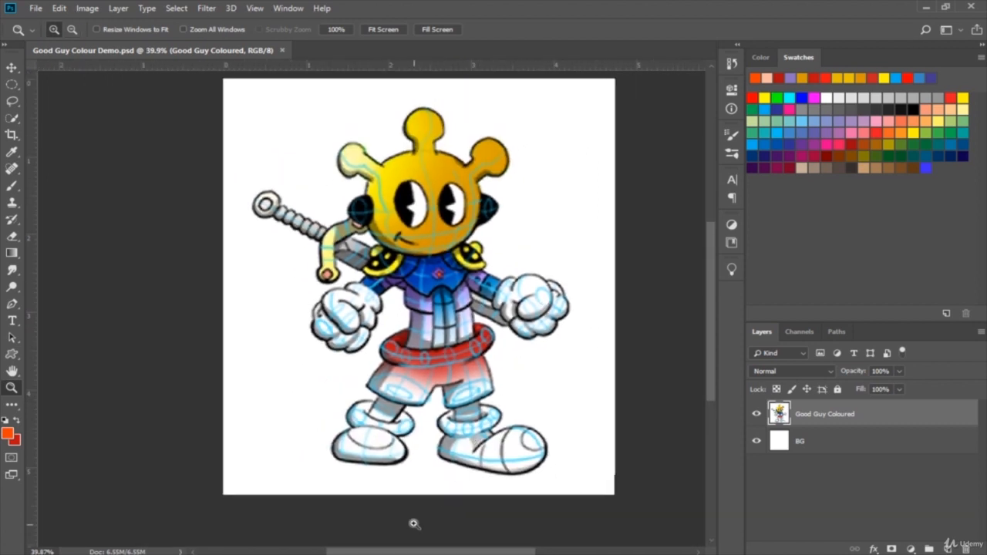
drag(427, 552, 445, 552)
scroll(469, 480, up, 4)
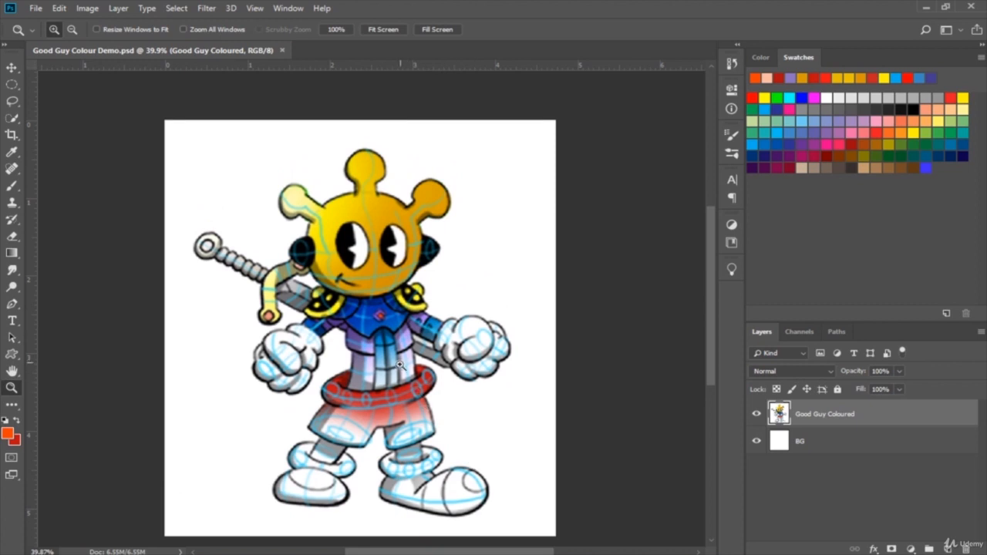
scroll(373, 353, up, 5)
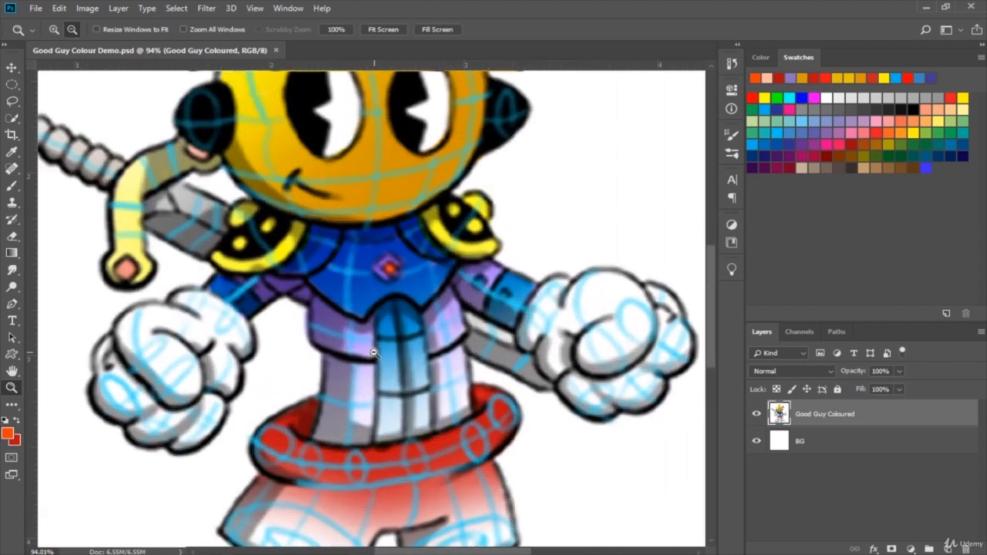
scroll(373, 352, up, 2)
key(h)
drag(363, 341, 427, 277)
key(z)
scroll(426, 278, down, 6)
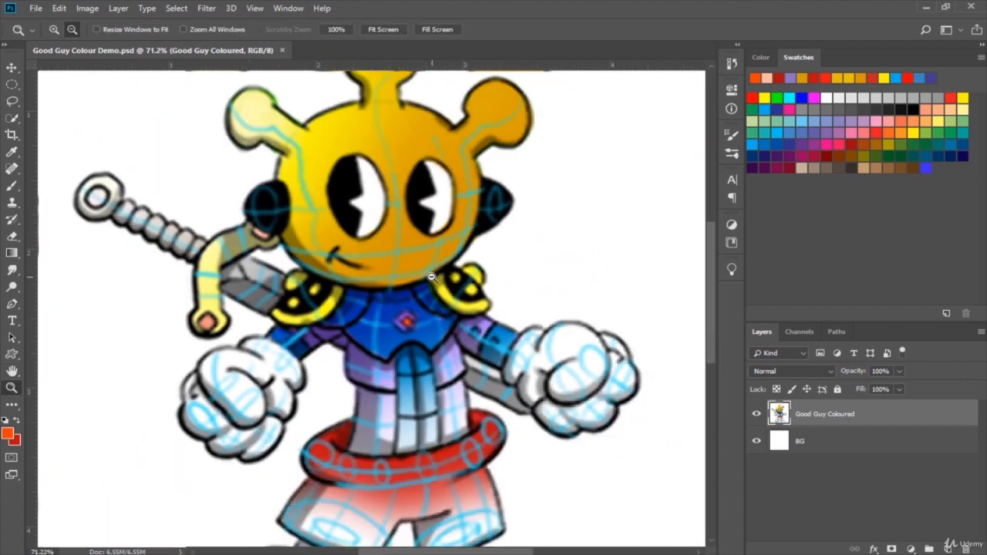
drag(446, 552, 455, 552)
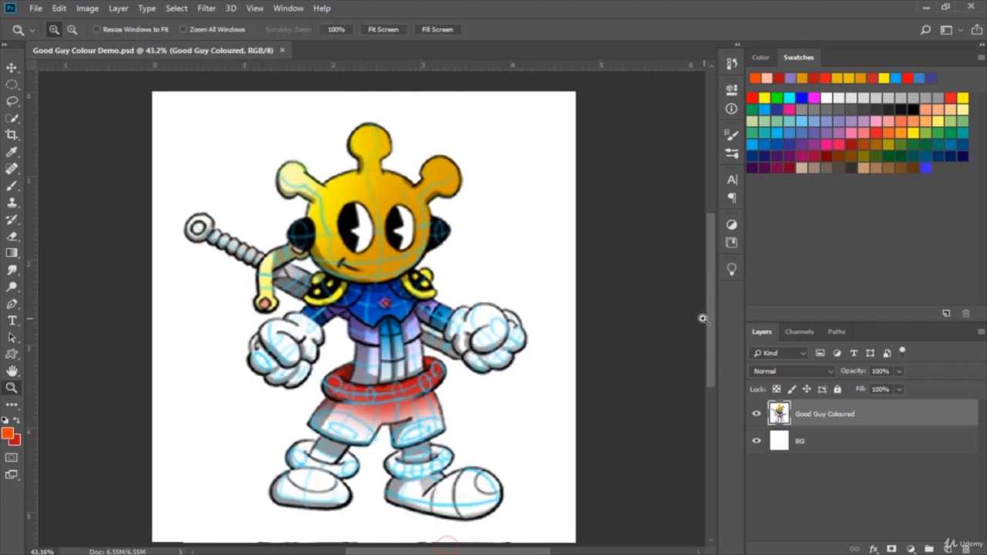
mouse_move(711, 322)
mouse_down()
mouse_move(713, 330)
mouse_move(715, 318)
mouse_up()
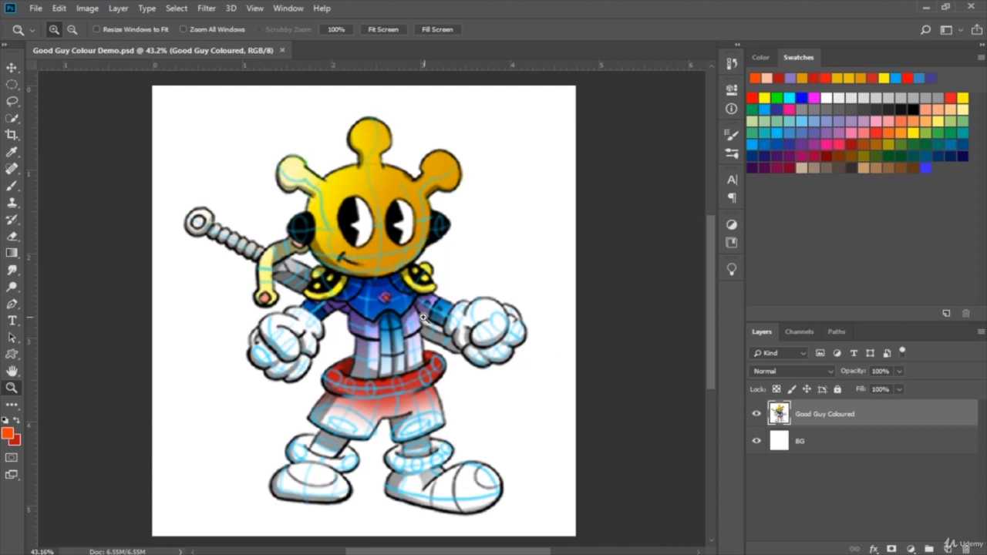
- Draw a winding freehand Lasso selection around and through the character on the Good Guy Coloured layer, and delete the selected artwork
click(13, 102)
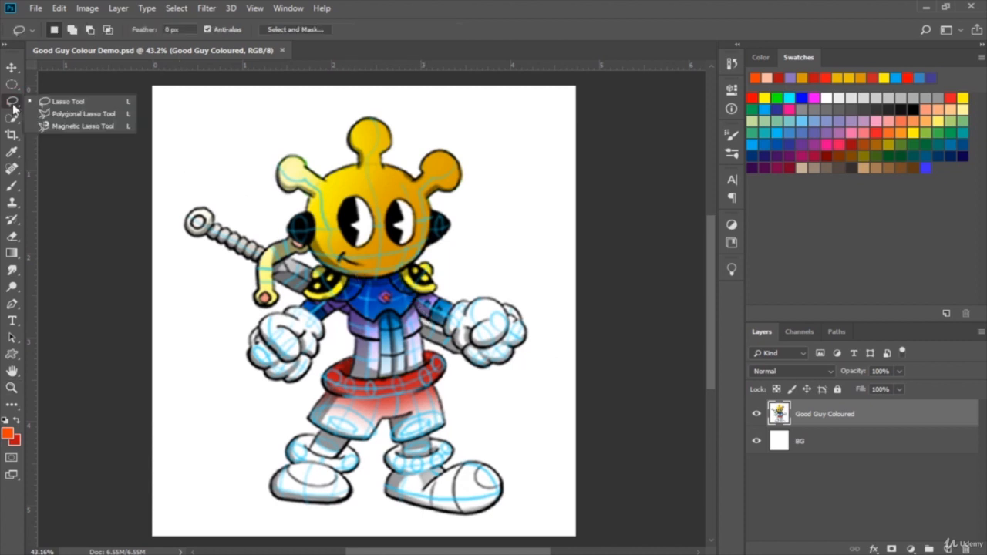
click(127, 101)
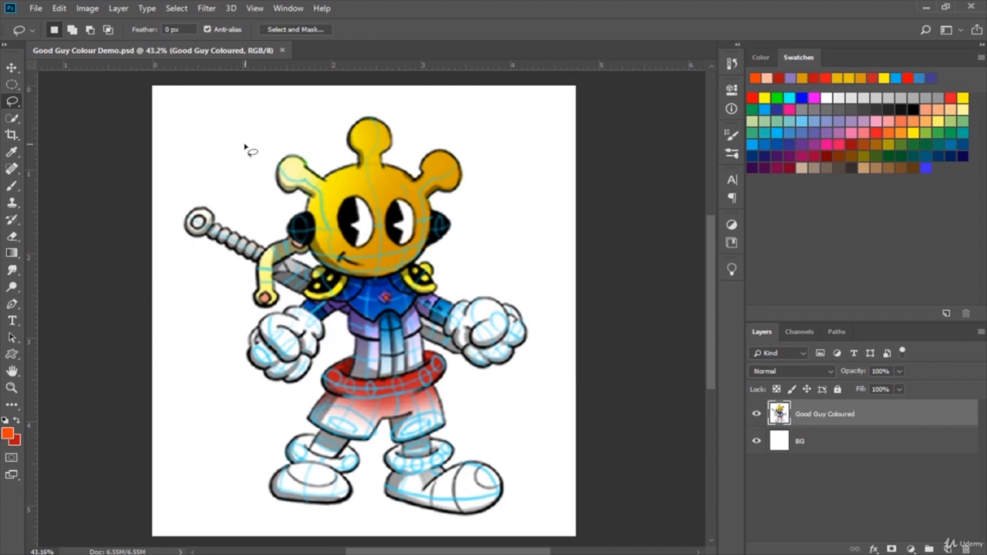
mouse_move(246, 146)
mouse_down()
mouse_move(368, 98)
mouse_move(418, 100)
mouse_move(500, 134)
mouse_move(528, 180)
mouse_move(547, 328)
mouse_move(533, 488)
mouse_move(495, 533)
mouse_move(285, 528)
mouse_move(227, 435)
mouse_move(224, 351)
mouse_move(195, 299)
mouse_move(303, 364)
mouse_move(400, 341)
mouse_move(416, 265)
mouse_move(334, 304)
mouse_move(418, 226)
mouse_move(467, 275)
mouse_move(402, 395)
mouse_move(439, 436)
mouse_move(488, 301)
mouse_move(480, 199)
mouse_move(372, 161)
mouse_move(285, 229)
mouse_move(191, 242)
mouse_move(193, 202)
mouse_move(243, 179)
mouse_move(262, 137)
mouse_up()
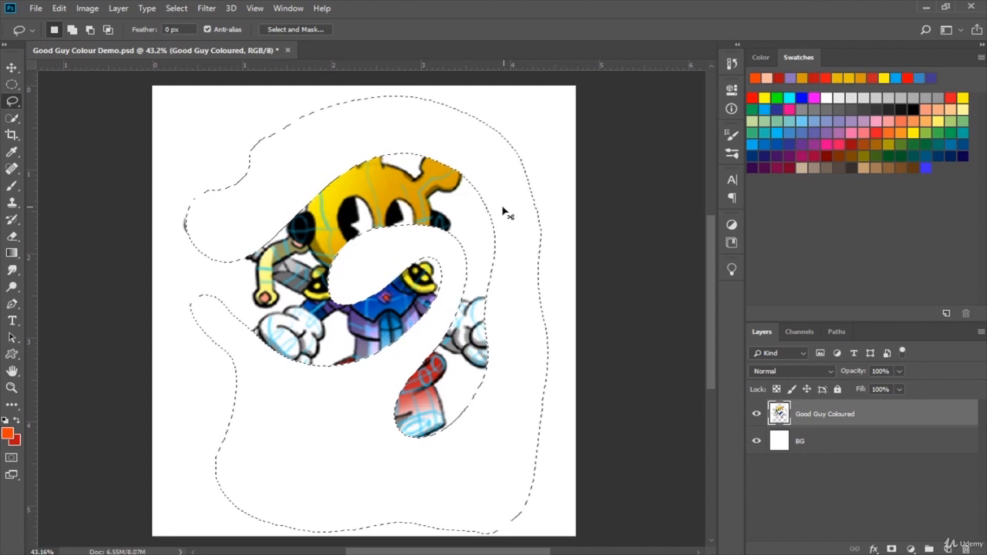
- Invert the selection, delete the remaining artwork from the Good Guy Coloured layer, and deselect
click(184, 13)
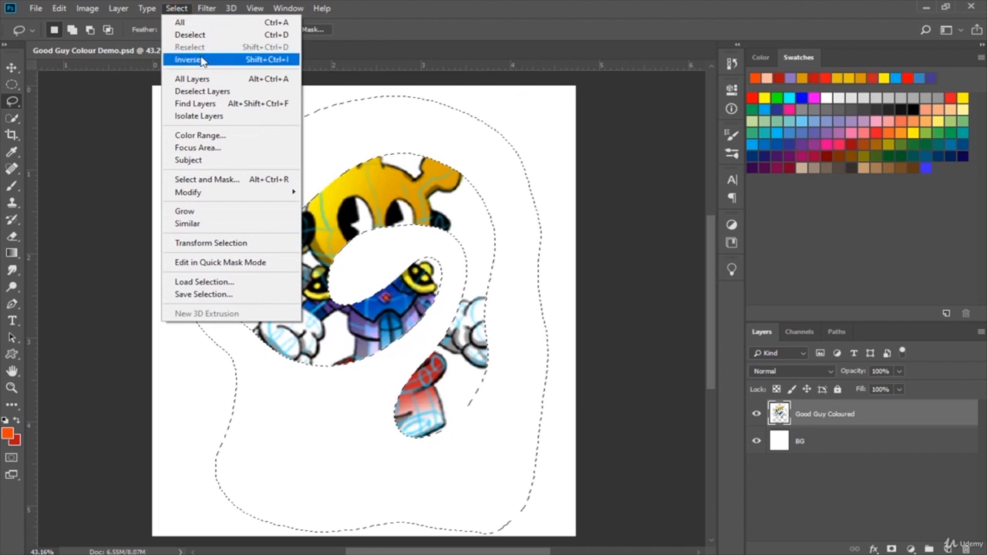
click(202, 61)
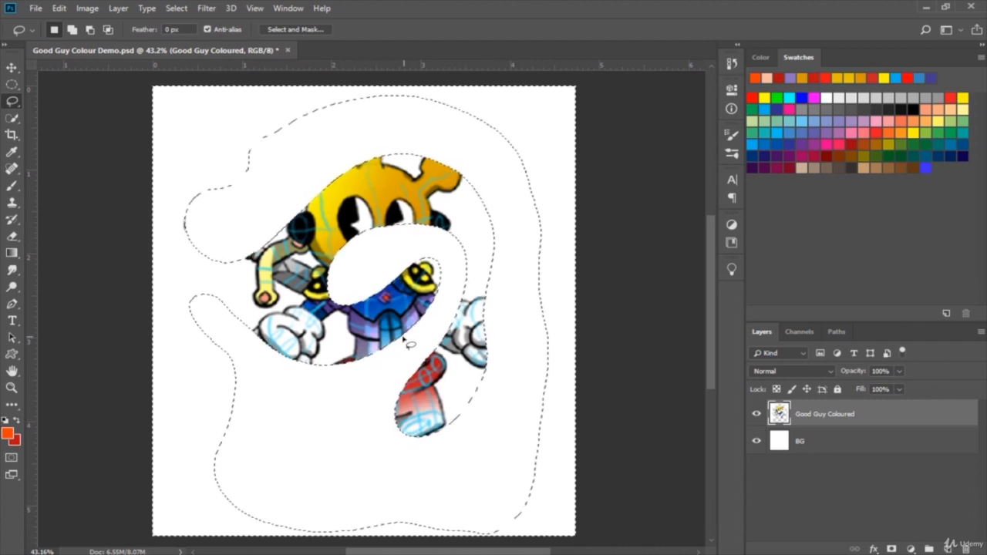
key(Delete)
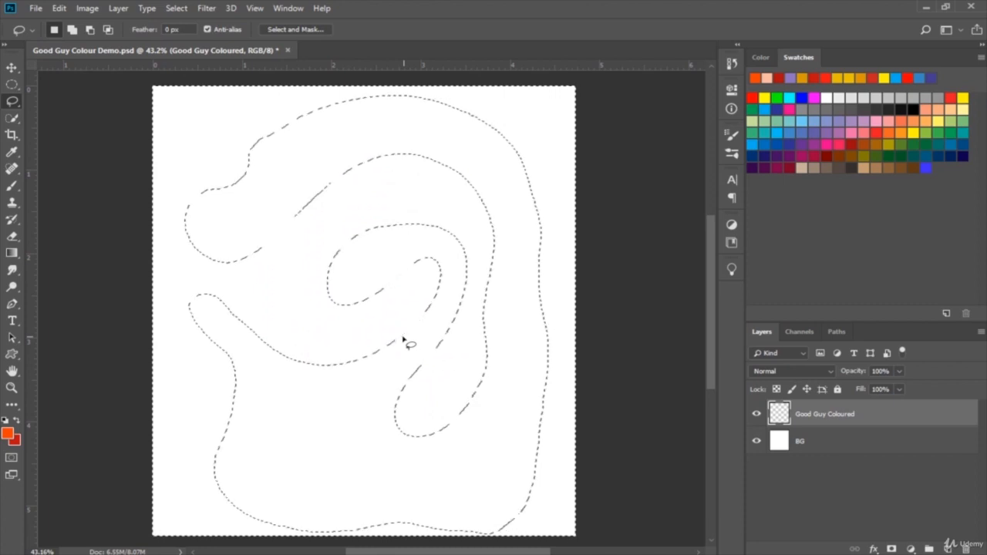
key(ctrl+d)
- Inspect the canvas along the edges of the former lasso selection at high magnification
scroll(309, 185, up, 3)
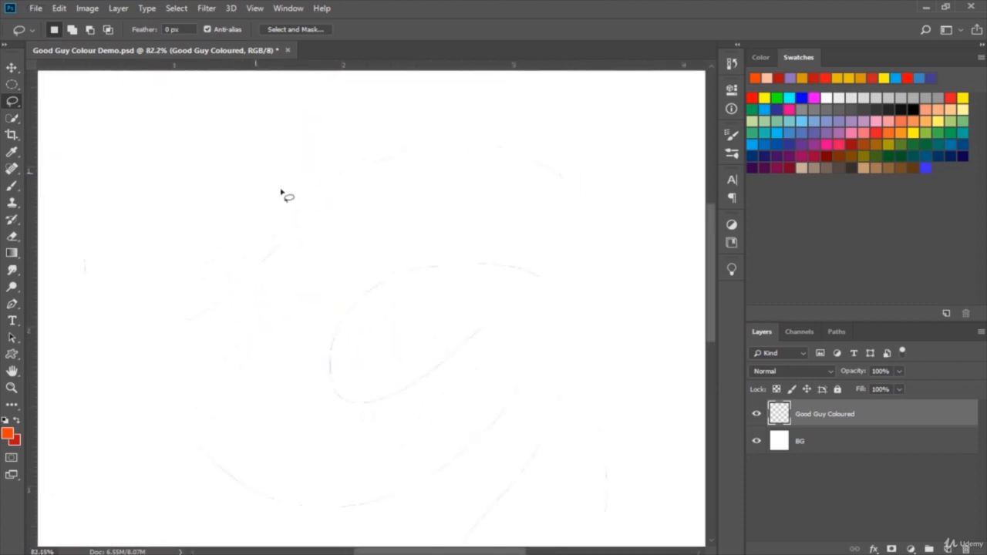
scroll(282, 193, up, 5)
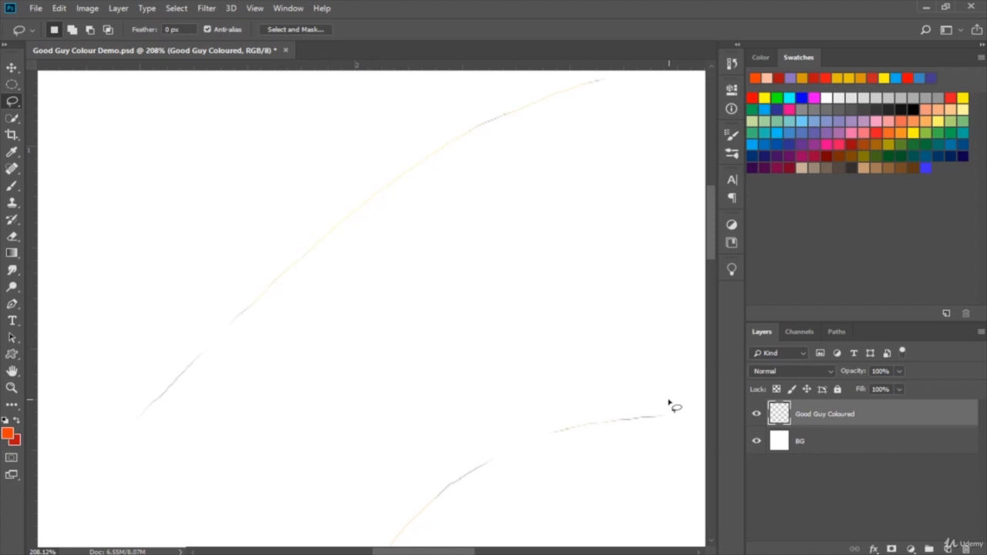
scroll(550, 366, down, 5)
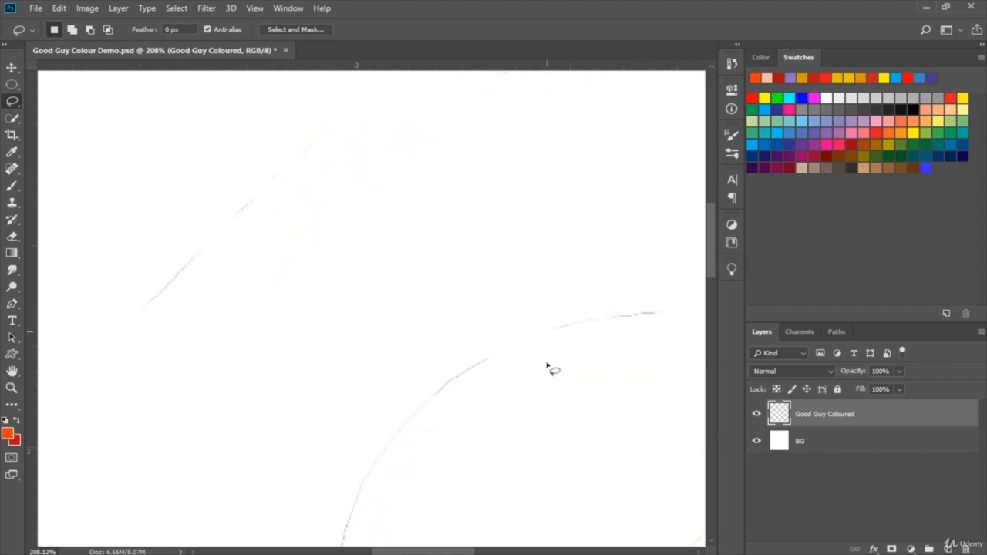
- Undo the deletions to restore the character artwork on the Good Guy Coloured layer, and clear the selection
key(ctrl+z)
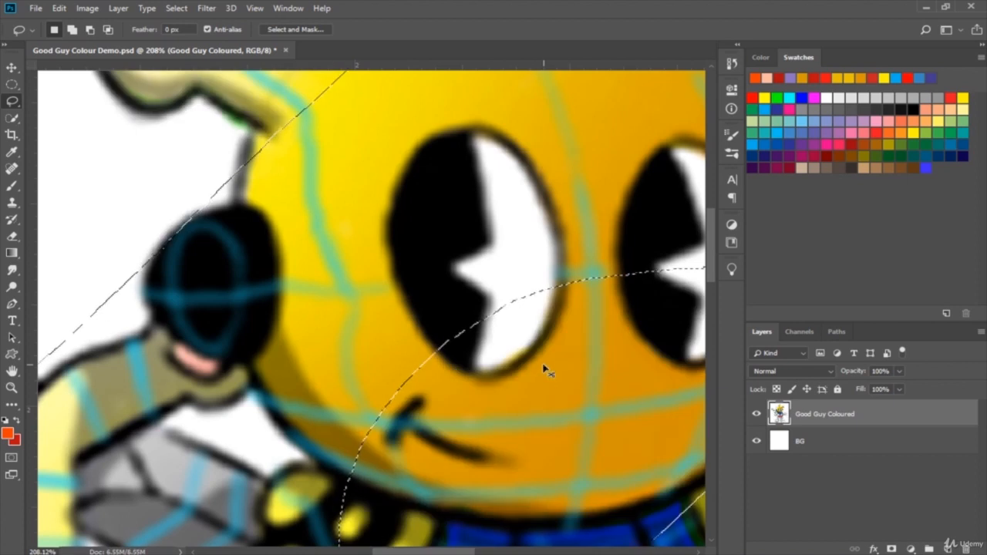
scroll(544, 370, down, 3)
scroll(544, 370, down, 2)
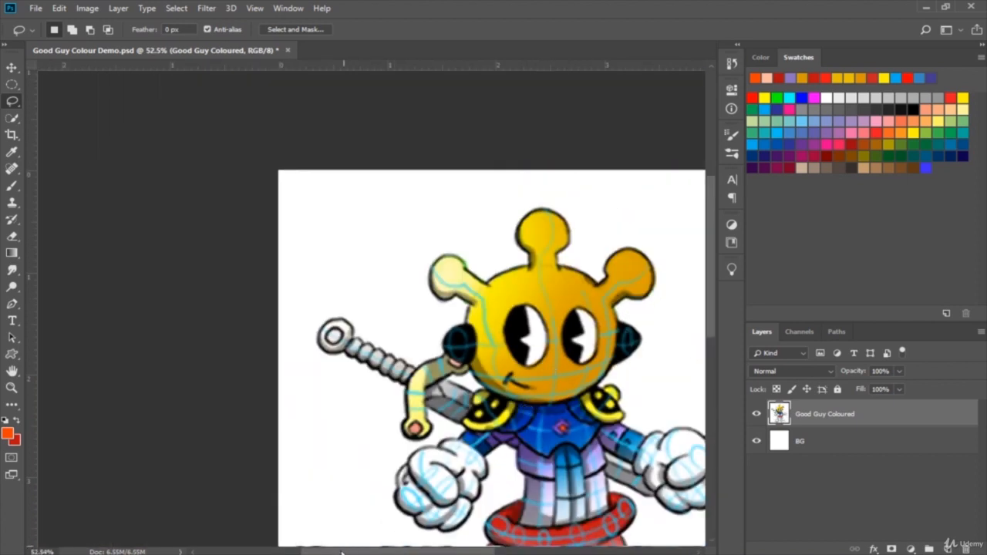
drag(345, 552, 417, 552)
scroll(503, 373, down, 1)
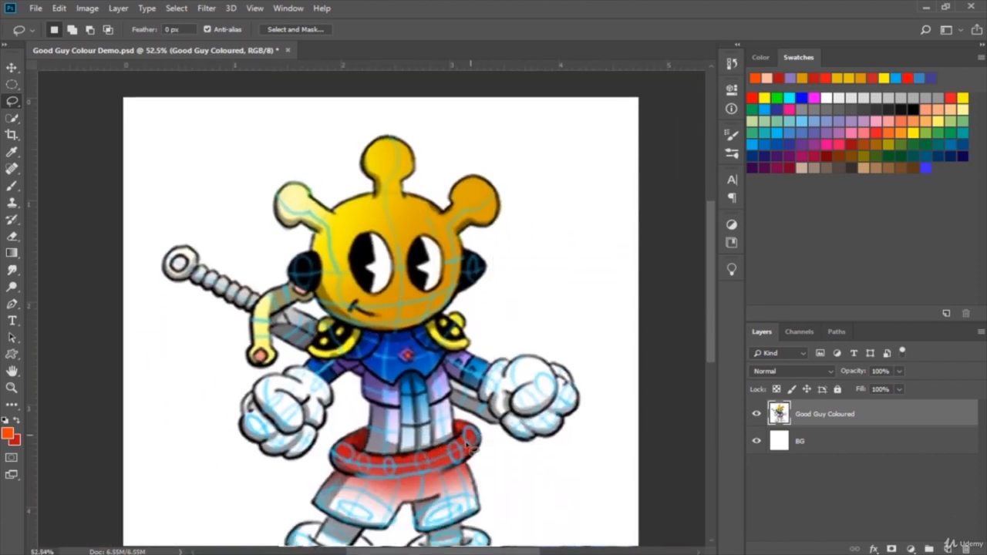
scroll(503, 373, down, 1)
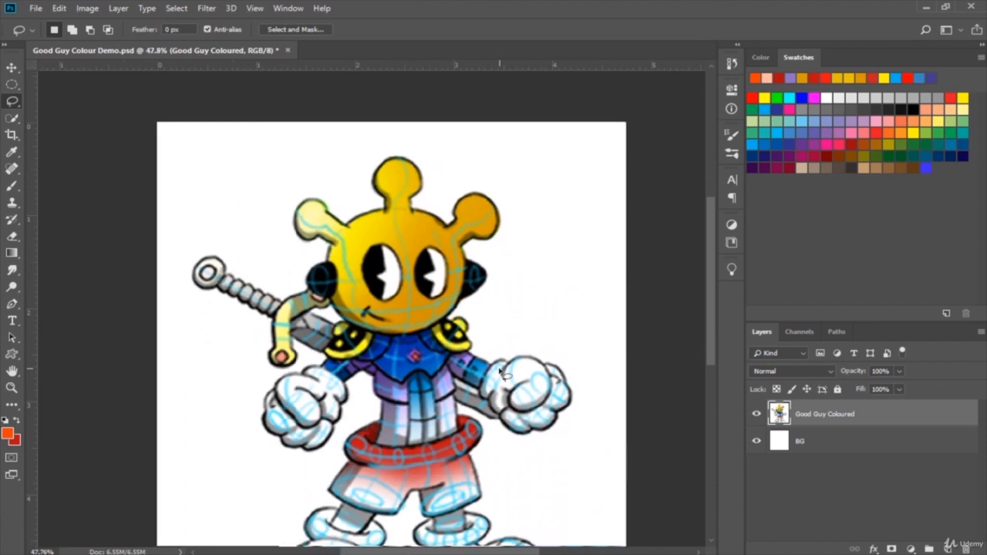
- Draw a closed, zigzagging Polygonal Lasso selection around the top of the head and back across the face, shoulders and shorts
click(13, 102)
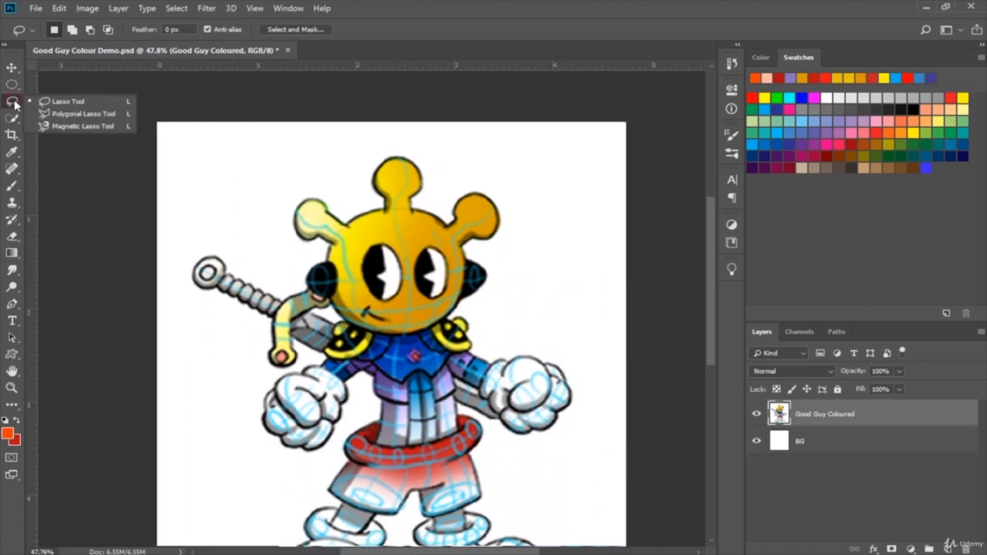
click(106, 117)
scroll(409, 115, down, 3)
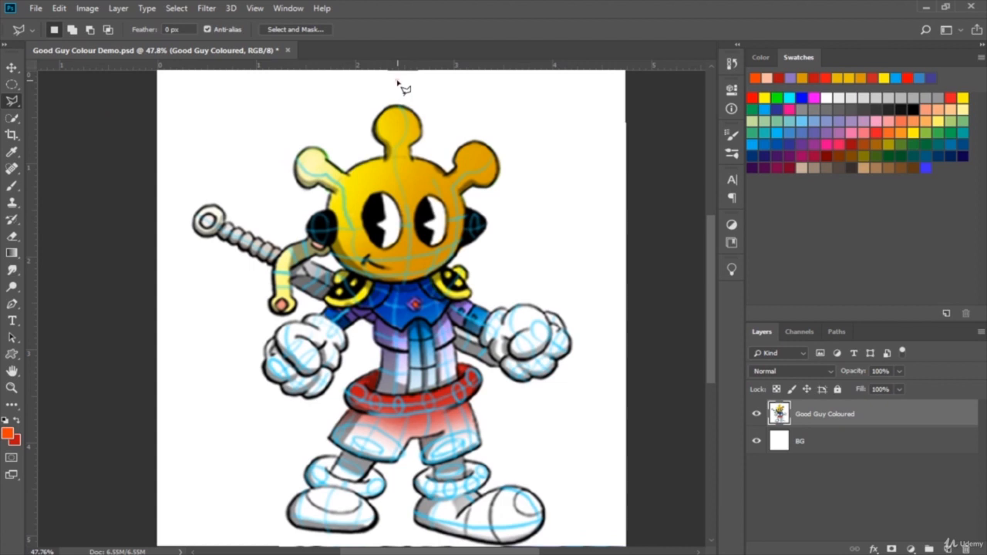
click(397, 80)
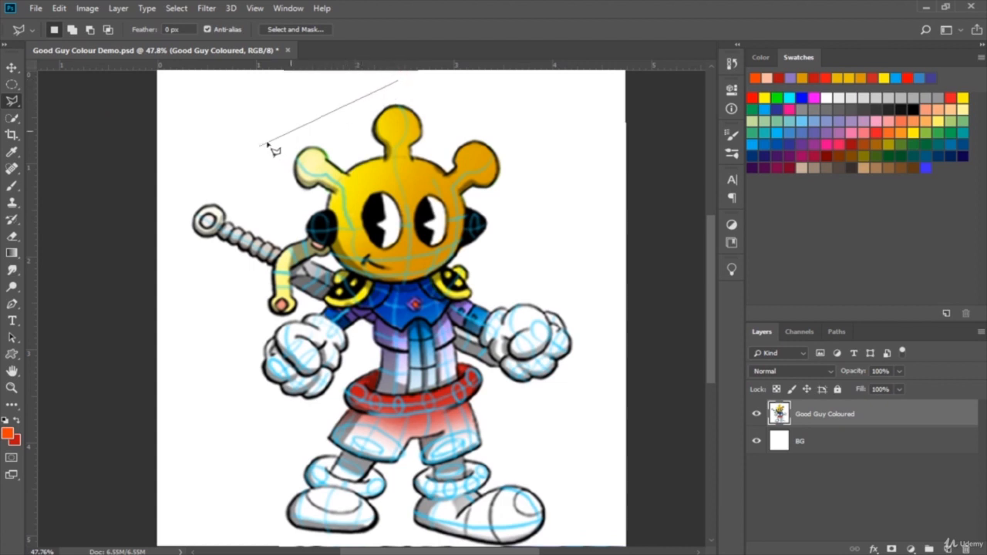
click(571, 142)
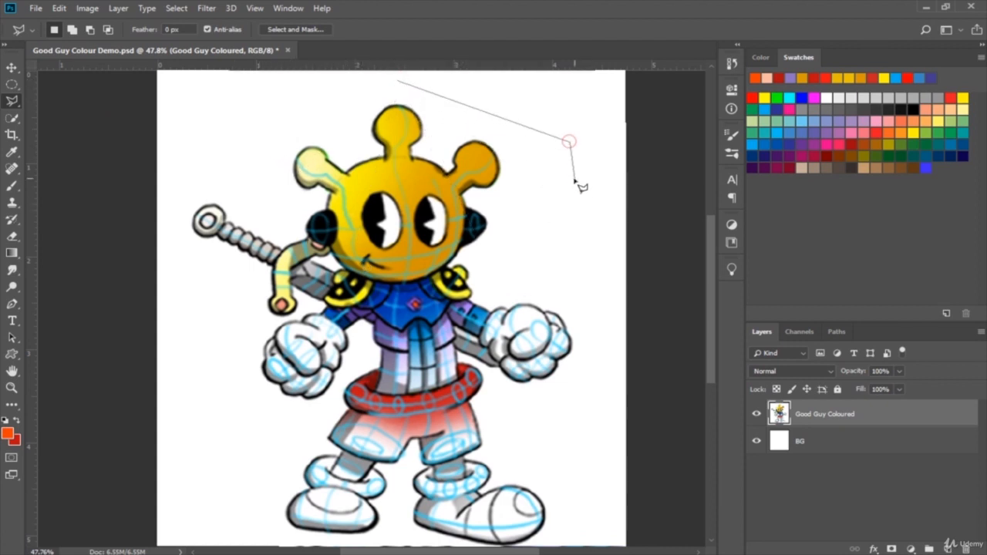
click(599, 441)
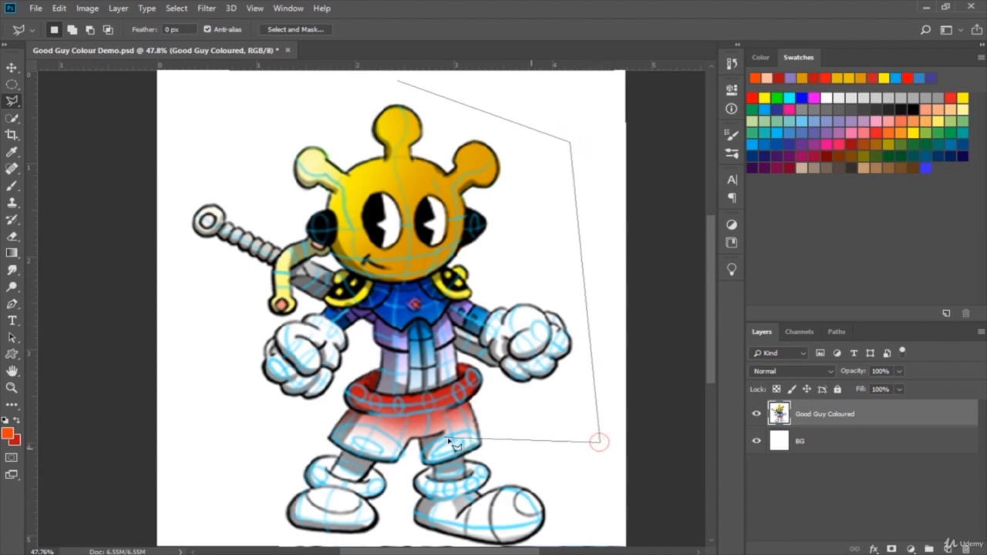
click(219, 434)
click(206, 286)
click(548, 287)
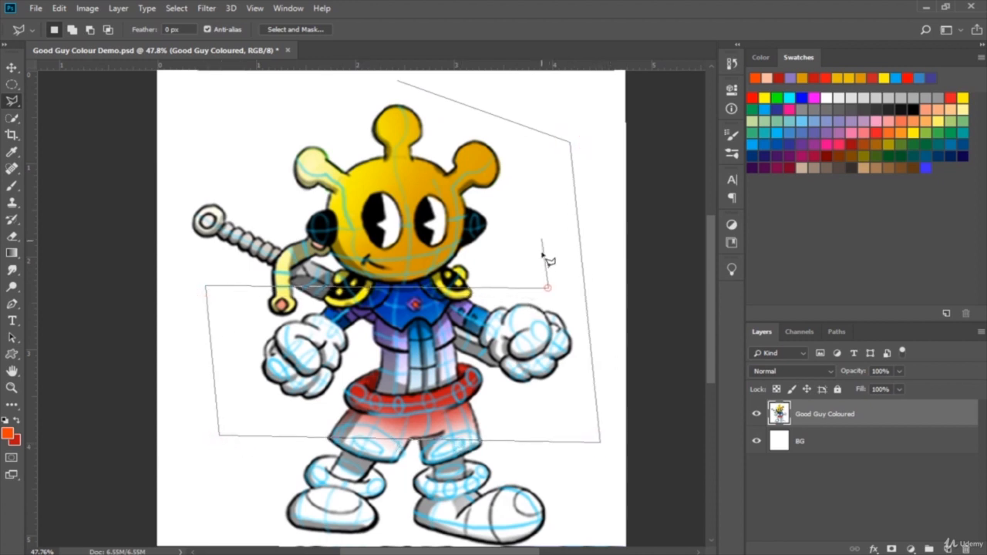
click(540, 216)
click(200, 182)
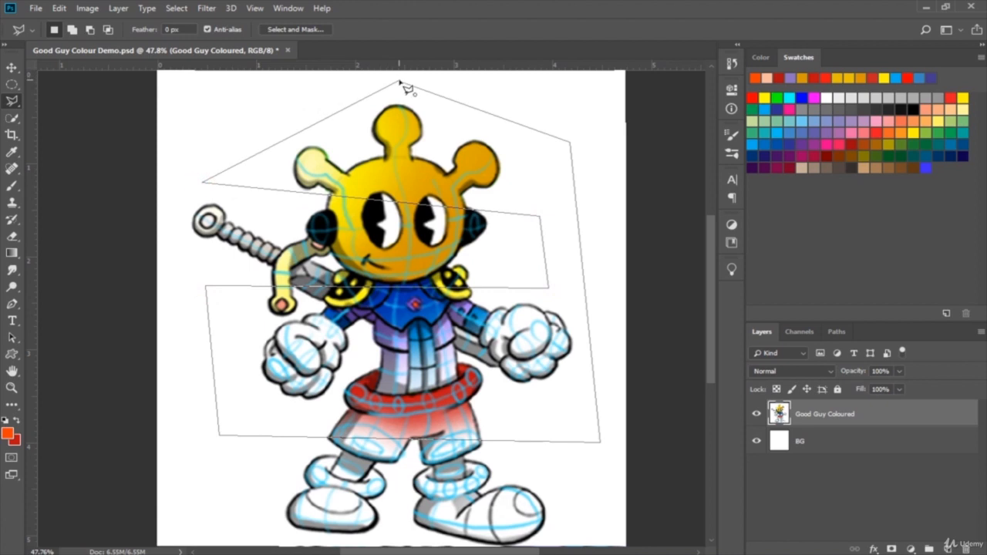
click(391, 80)
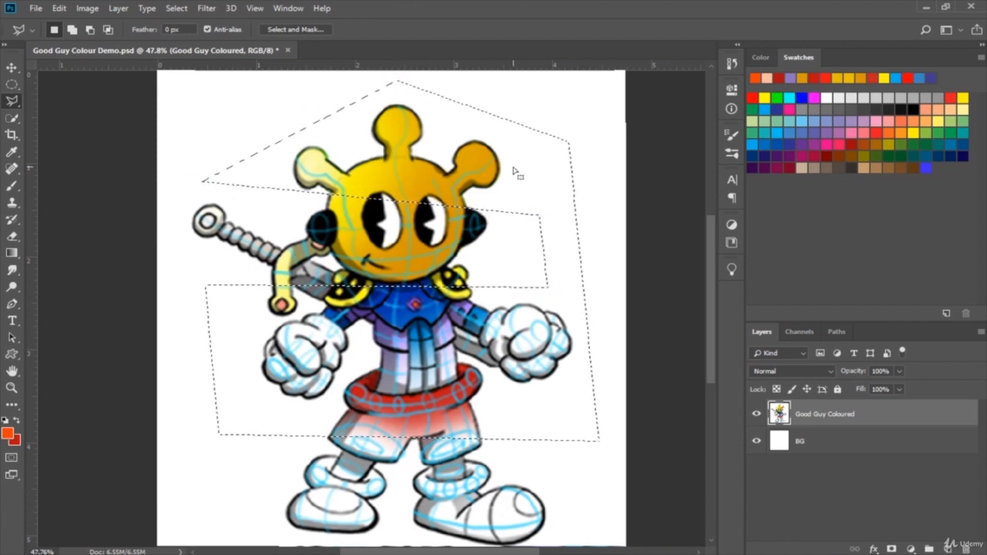
- Delete the artwork inside the polygonal selection from the Good Guy Coloured layer, and deselect
key(Delete)
key(ctrl+d)
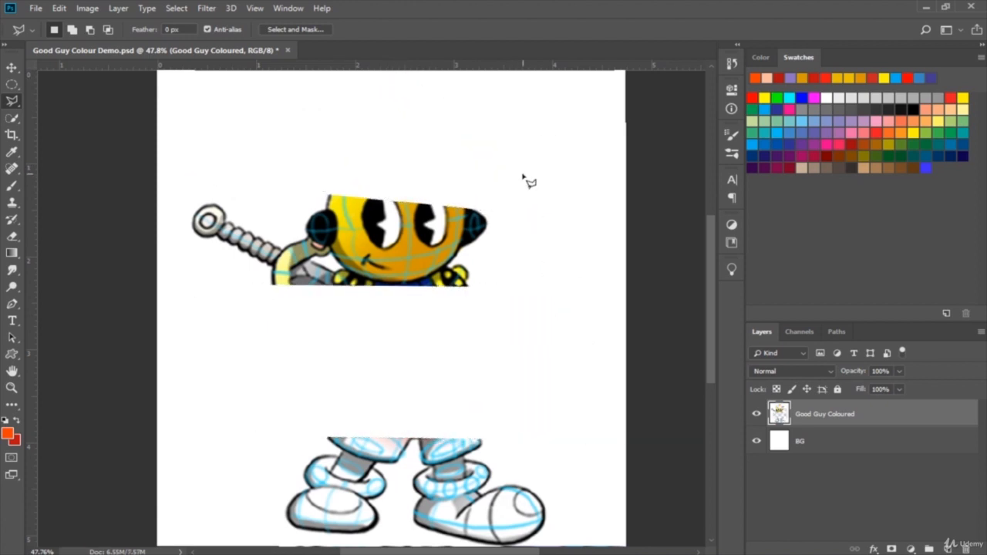
scroll(529, 182, down, 3)
scroll(523, 176, up, 1)
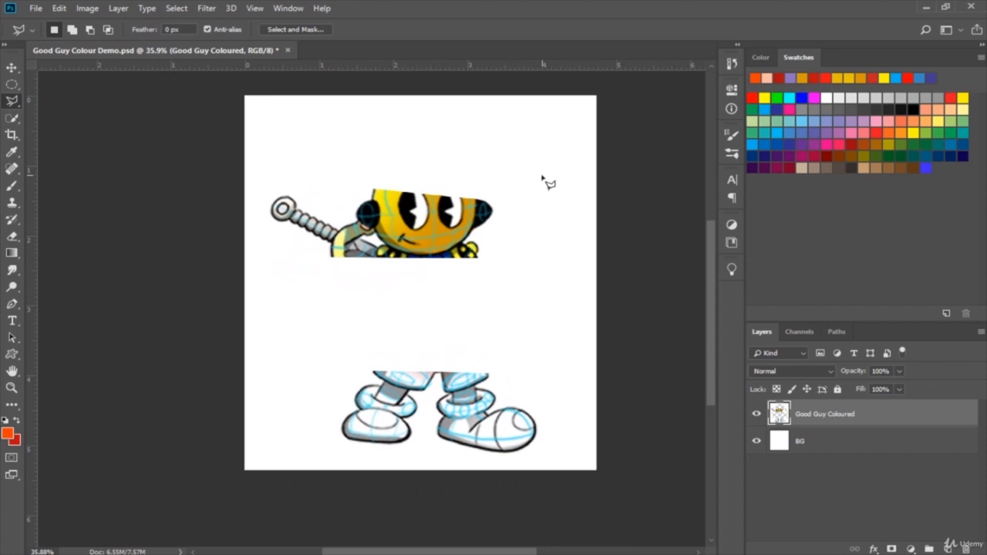
- Bring back the polygonal selection, undo the artwork's deletion, and clear the selection
key(ctrl+shift+d)
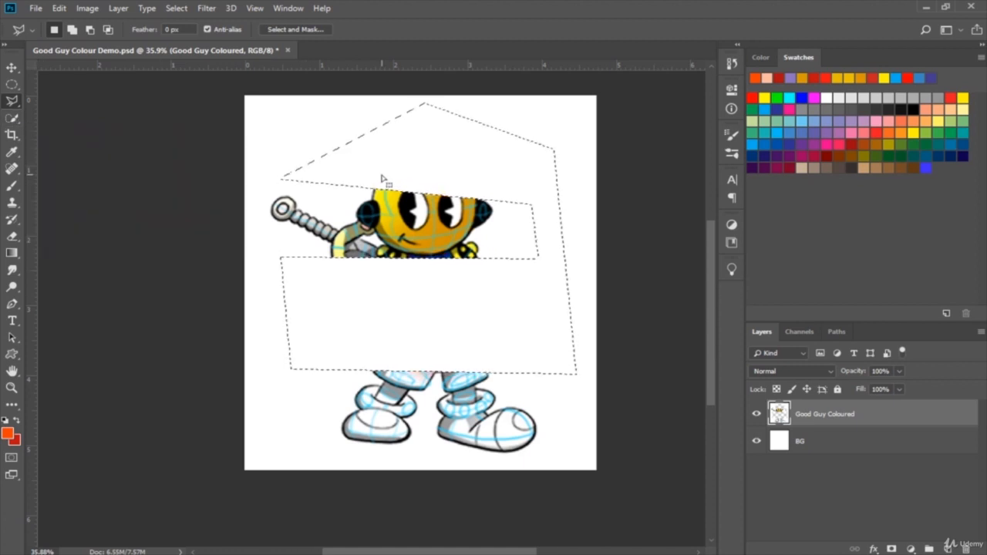
key(ctrl+d)
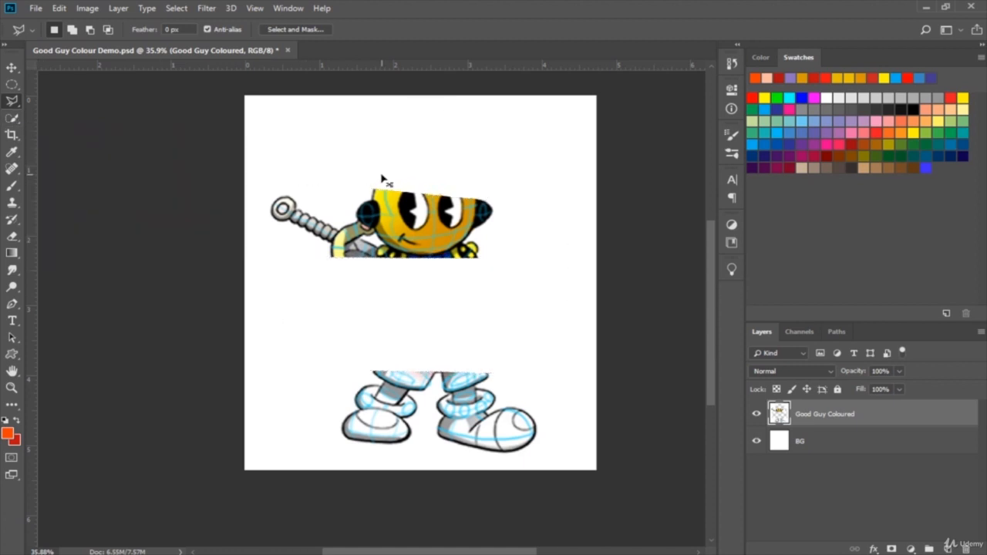
key(ctrl+z)
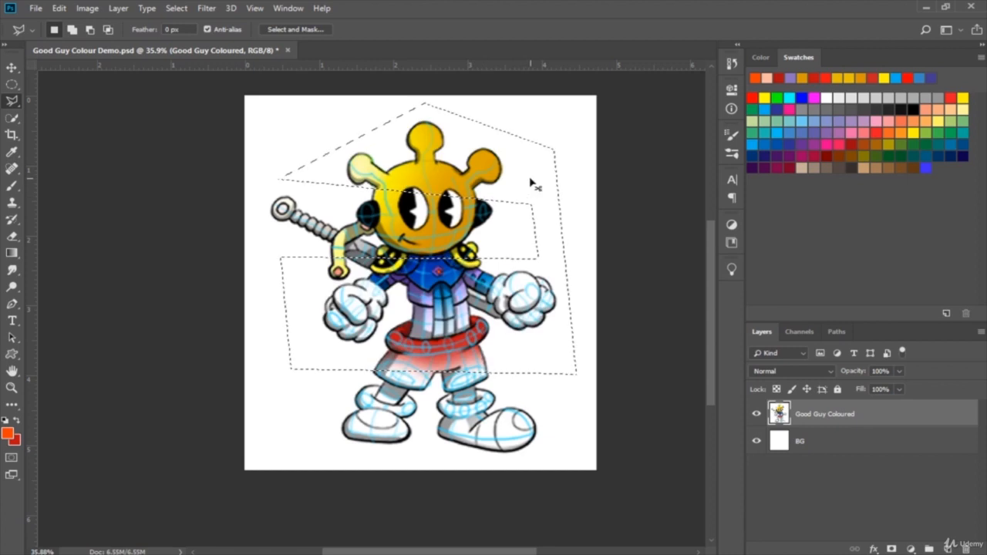
key(ctrl+d)
scroll(547, 236, up, 1)
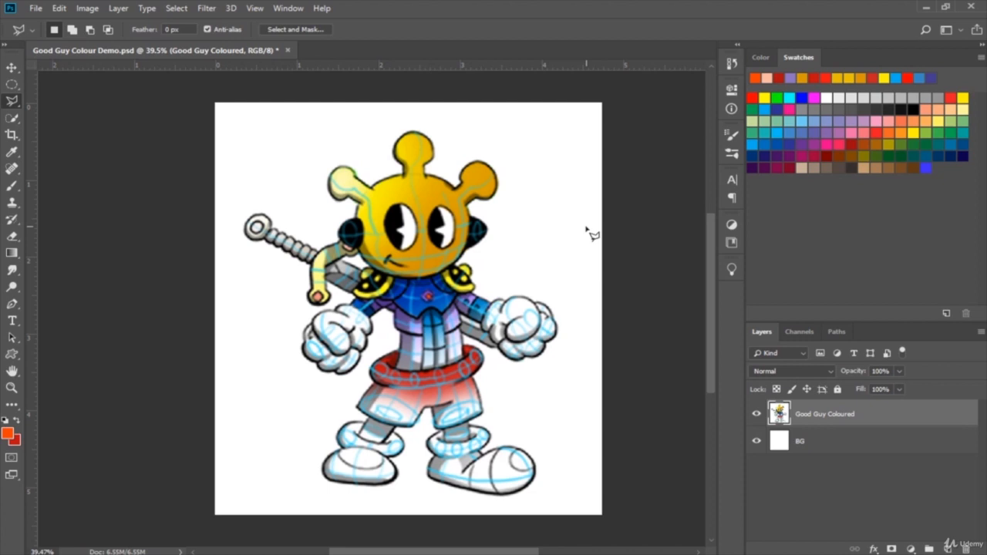
- Add a new layer above Good Guy Coloured and activate the Brush Tool
click(951, 548)
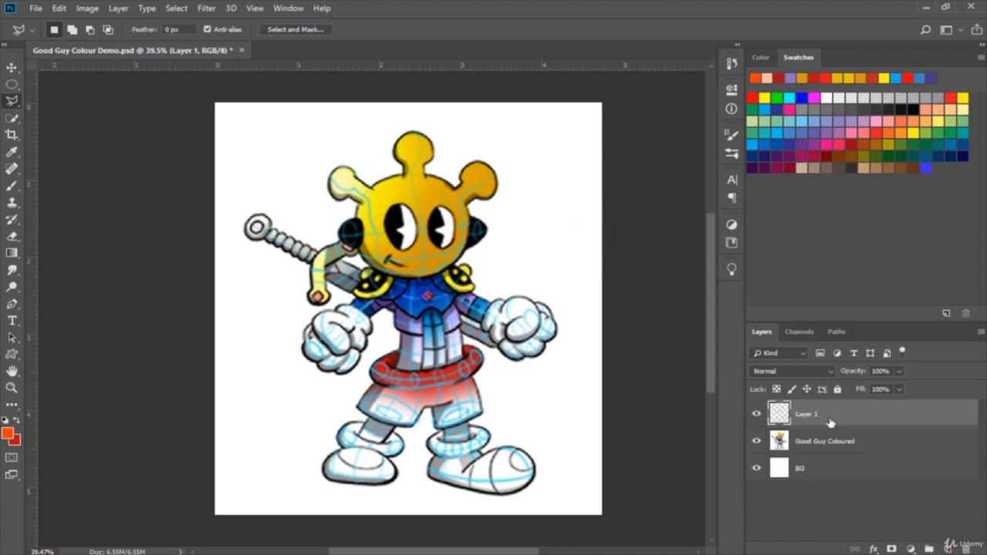
click(12, 187)
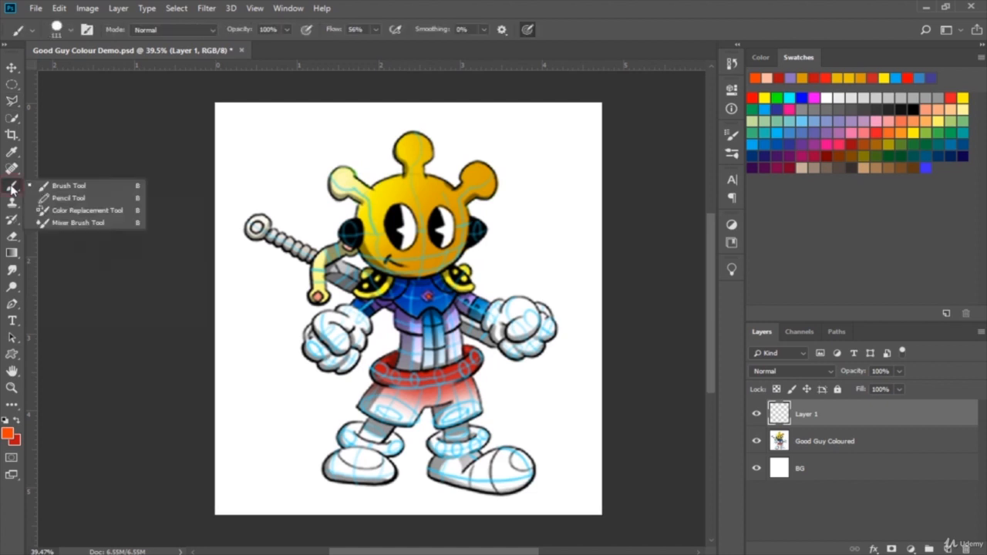
click(63, 187)
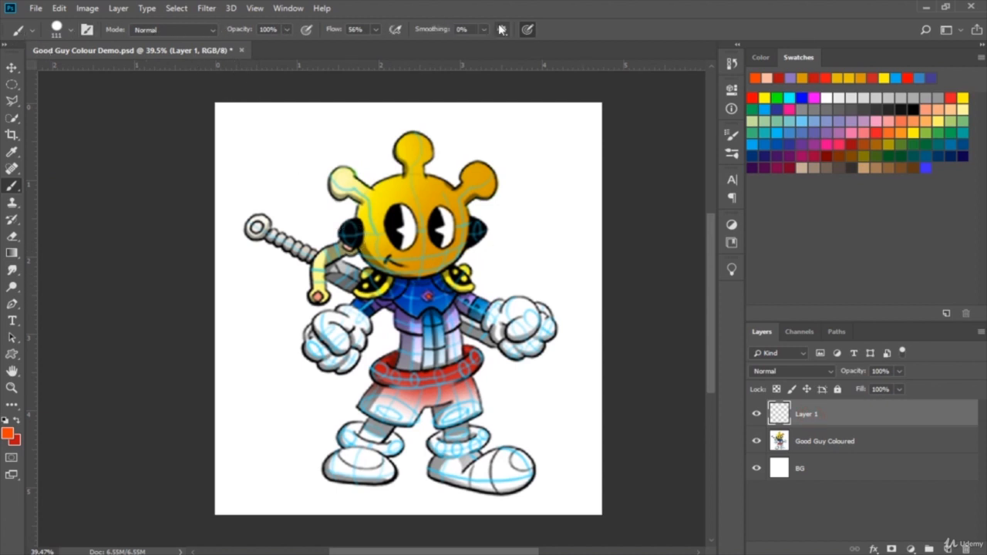
- Choose the Hard Round Pressure Opacity and Flow preset from the General Brushes
click(31, 30)
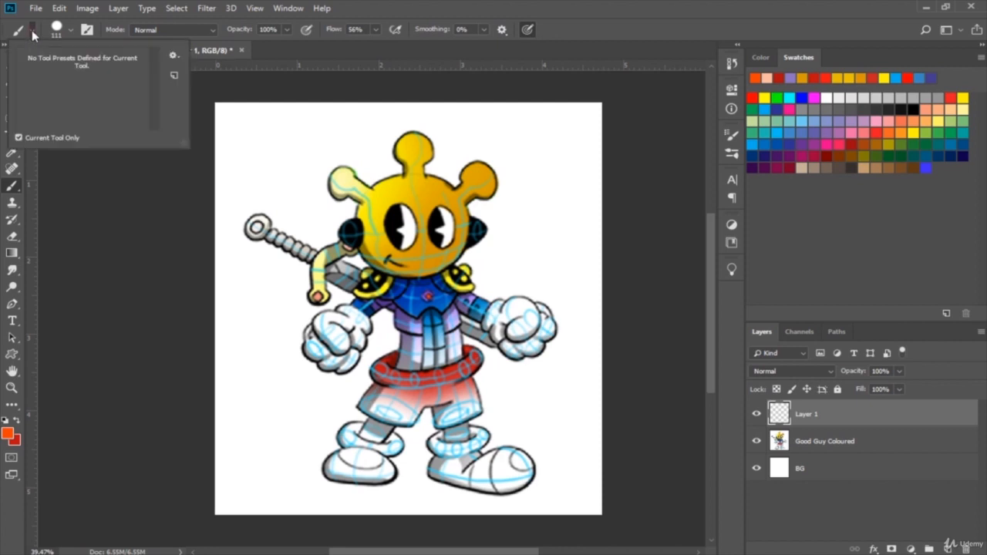
click(33, 32)
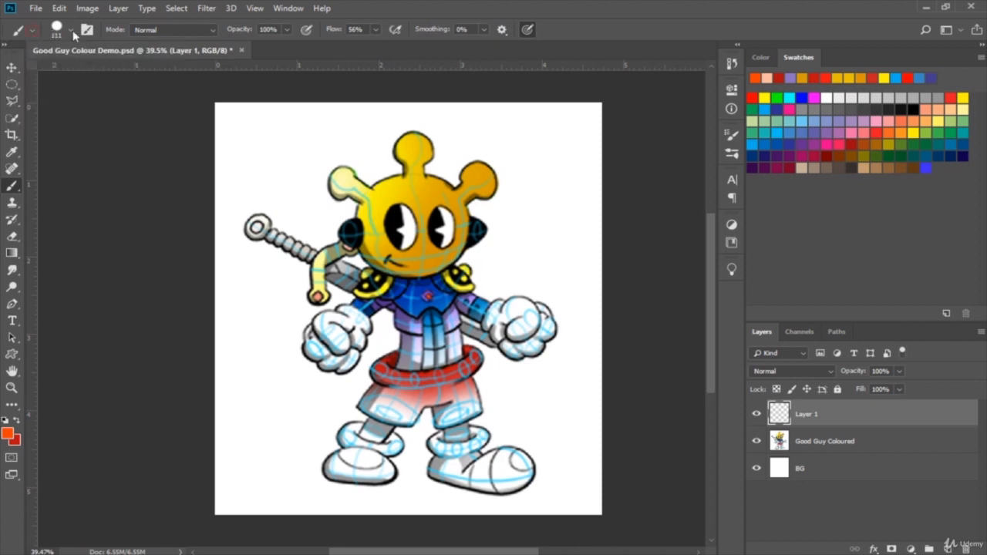
click(70, 31)
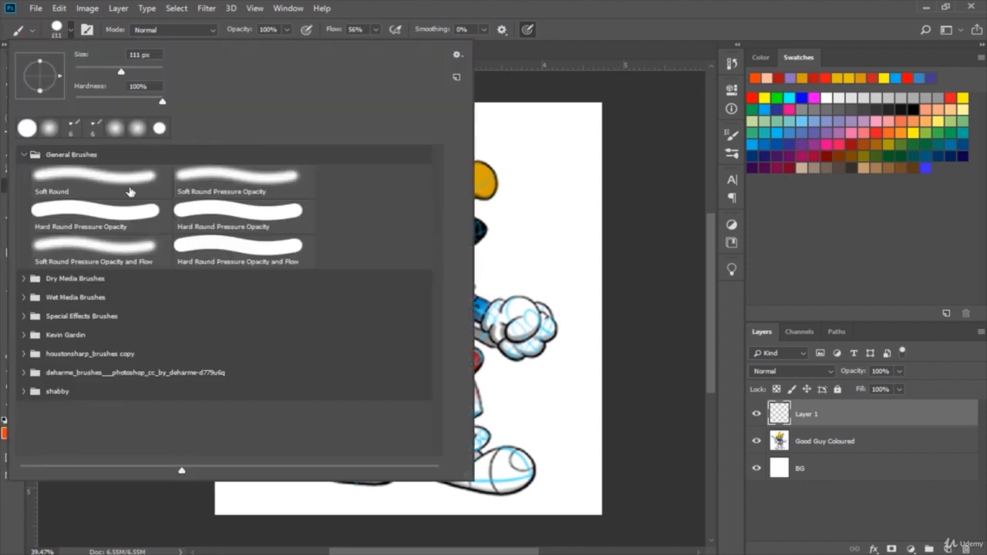
scroll(143, 210, up, 2)
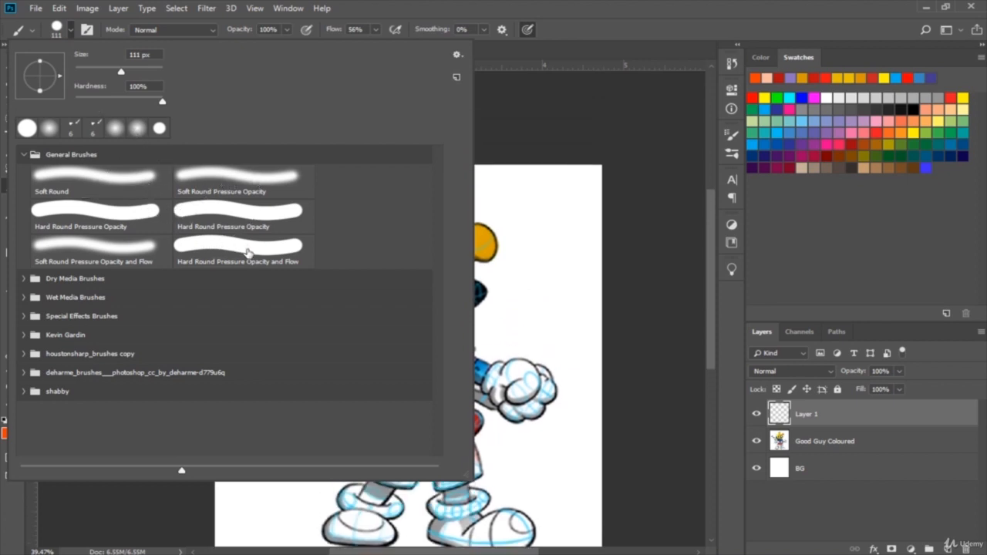
click(292, 254)
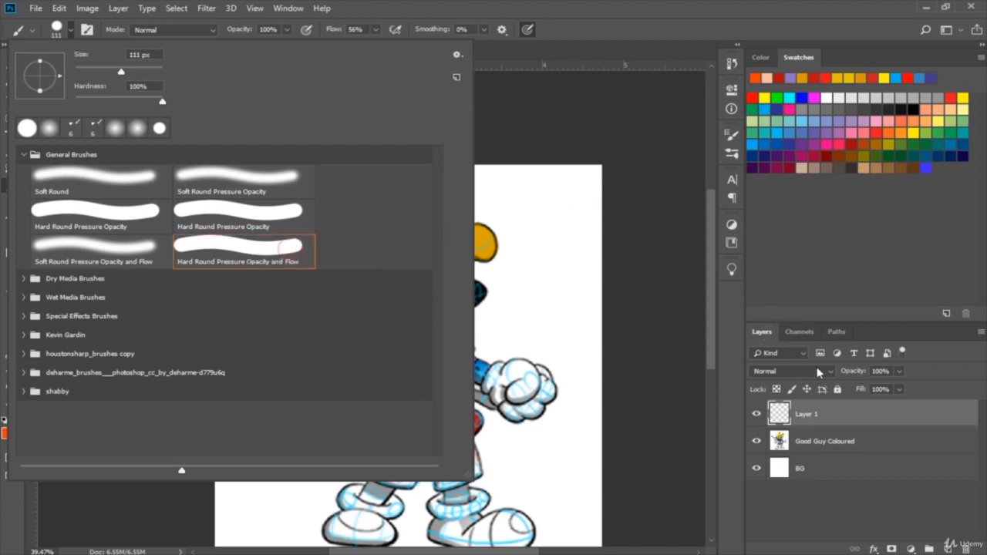
click(542, 379)
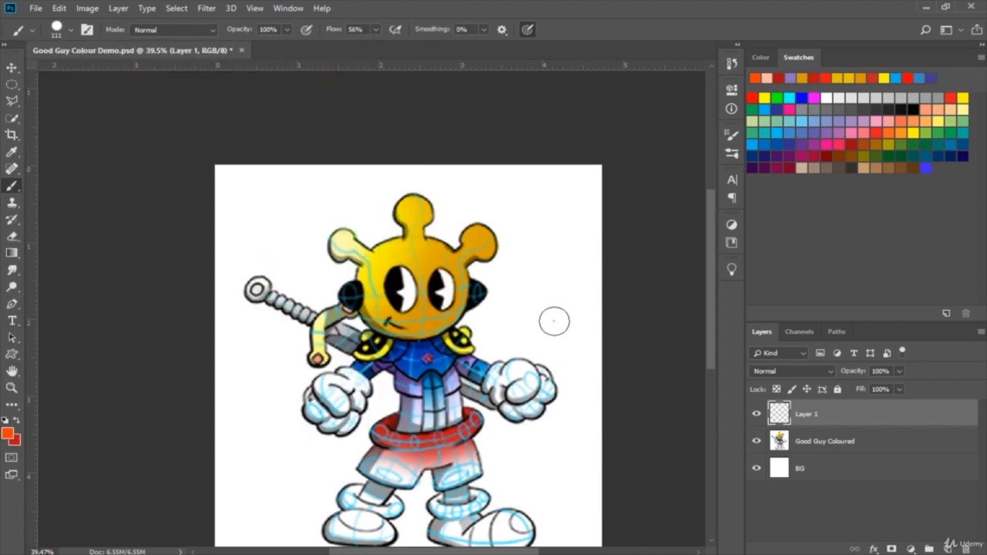
- Paint a looping orange test stroke on Layer 1 from beside the character's head down to the glove, and undo it
click(554, 320)
key(ctrl+z)
mouse_move(552, 233)
mouse_down()
mouse_move(537, 265)
mouse_move(563, 265)
mouse_move(564, 290)
mouse_move(511, 321)
mouse_move(538, 328)
mouse_move(570, 300)
mouse_move(516, 276)
mouse_move(546, 265)
mouse_move(572, 224)
mouse_move(514, 210)
mouse_move(554, 197)
mouse_move(532, 297)
mouse_move(555, 347)
mouse_move(521, 362)
mouse_up()
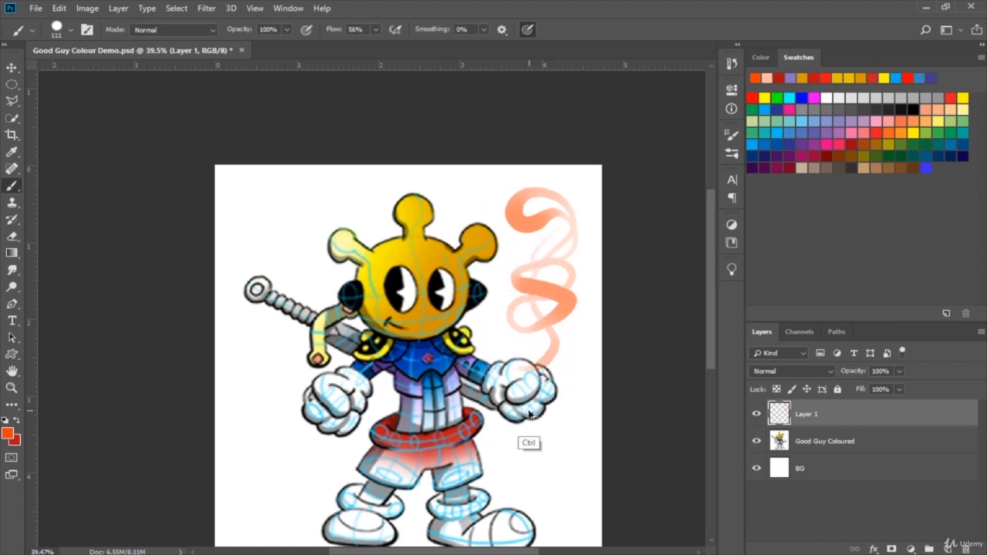
key(ctrl+z)
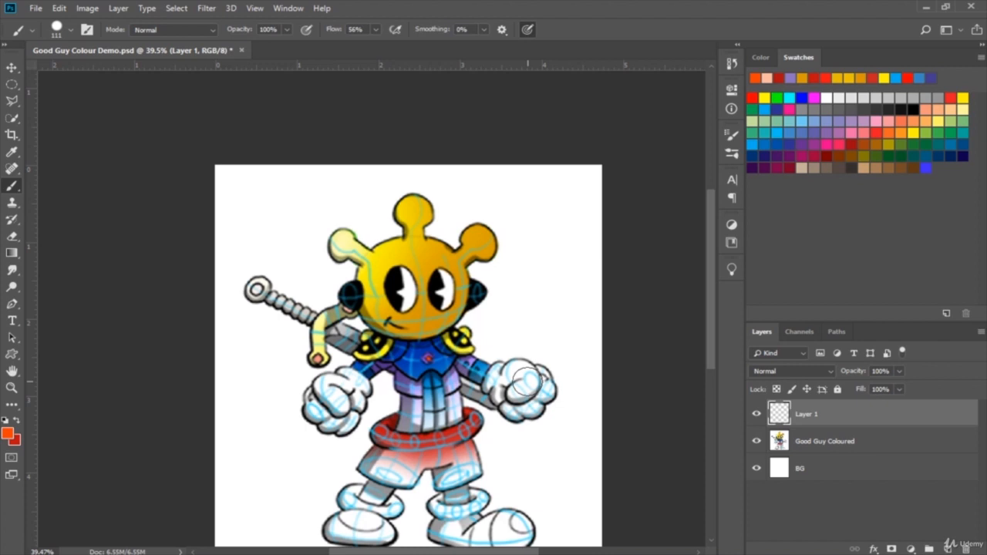
scroll(568, 227, down, 3)
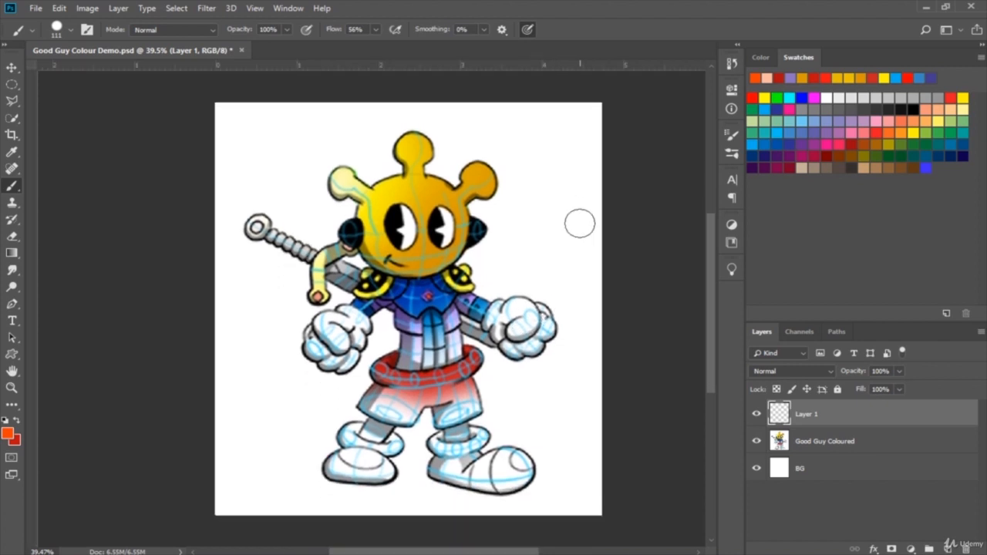
scroll(599, 218, up, 1)
scroll(599, 219, down, 1)
scroll(599, 219, up, 1)
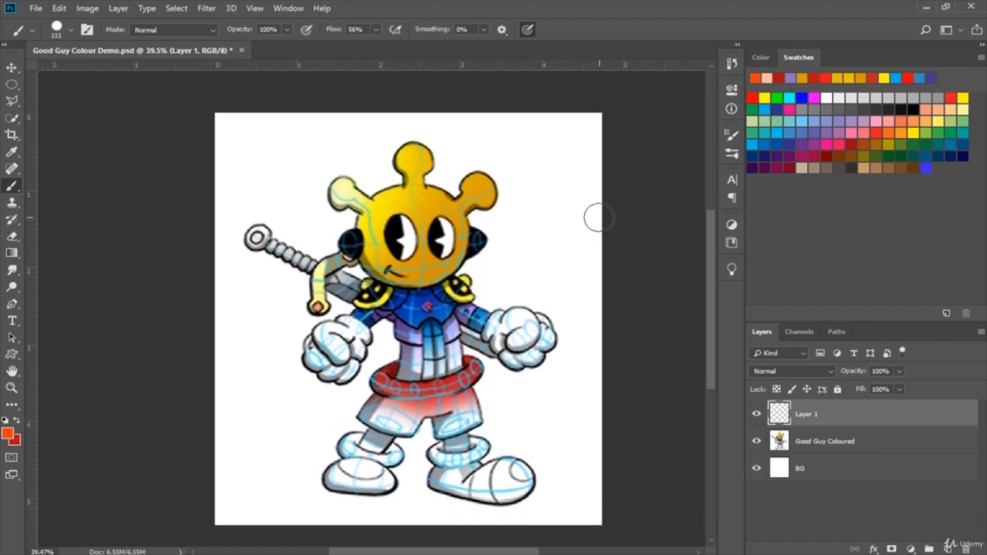
scroll(599, 218, down, 1)
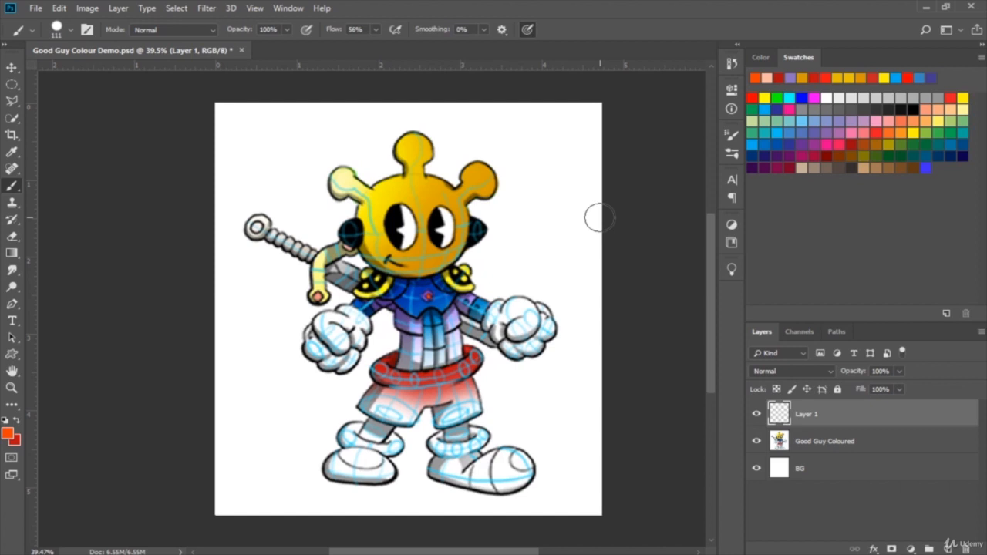
scroll(630, 212, up, 2)
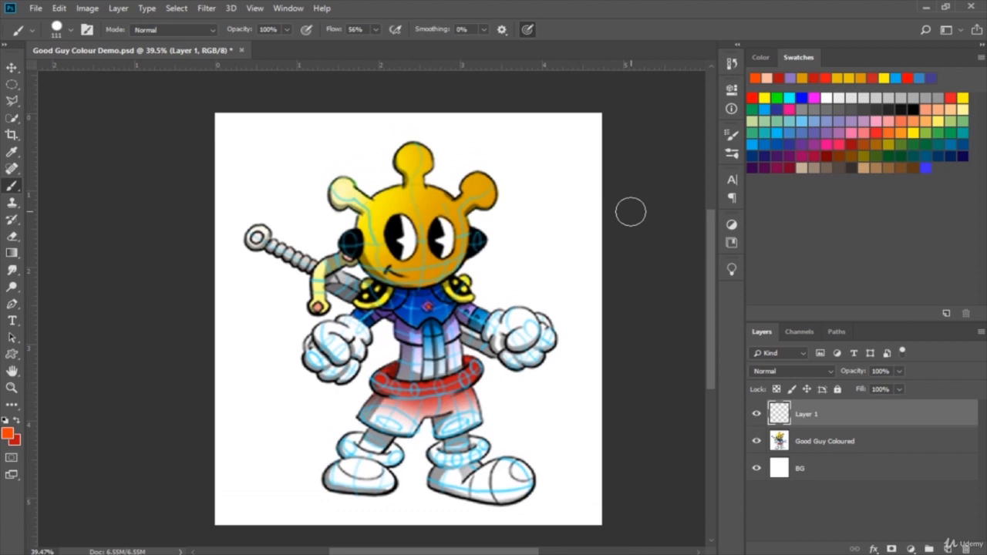
scroll(630, 211, down, 2)
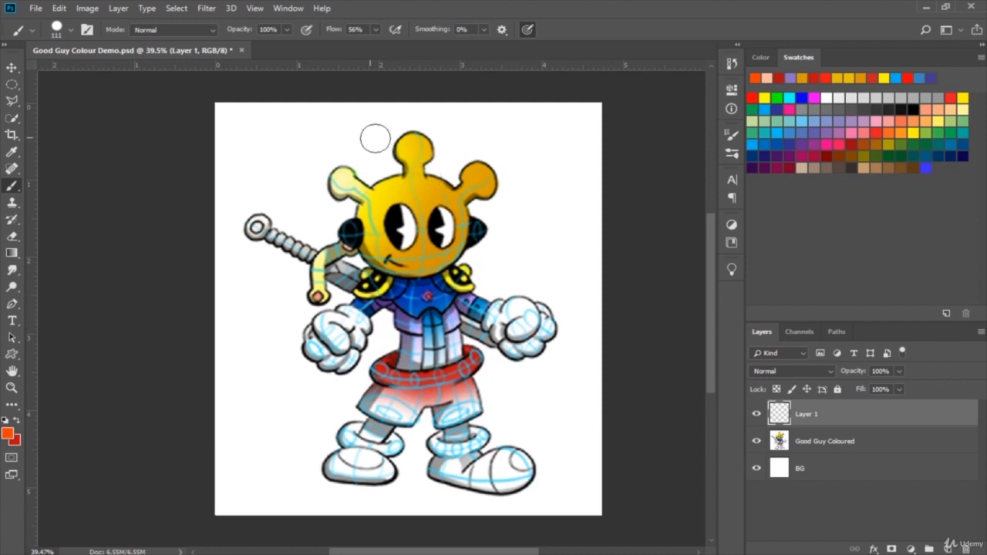
- Paint winding orange brush strokes on Layer 1 in the white area between the character's head and the canvas edge
mouse_move(559, 136)
mouse_down()
mouse_move(553, 165)
mouse_move(569, 195)
mouse_move(523, 227)
mouse_move(570, 230)
mouse_move(516, 260)
mouse_up()
mouse_move(550, 212)
mouse_down()
mouse_move(563, 279)
mouse_move(523, 278)
mouse_move(577, 273)
mouse_up()
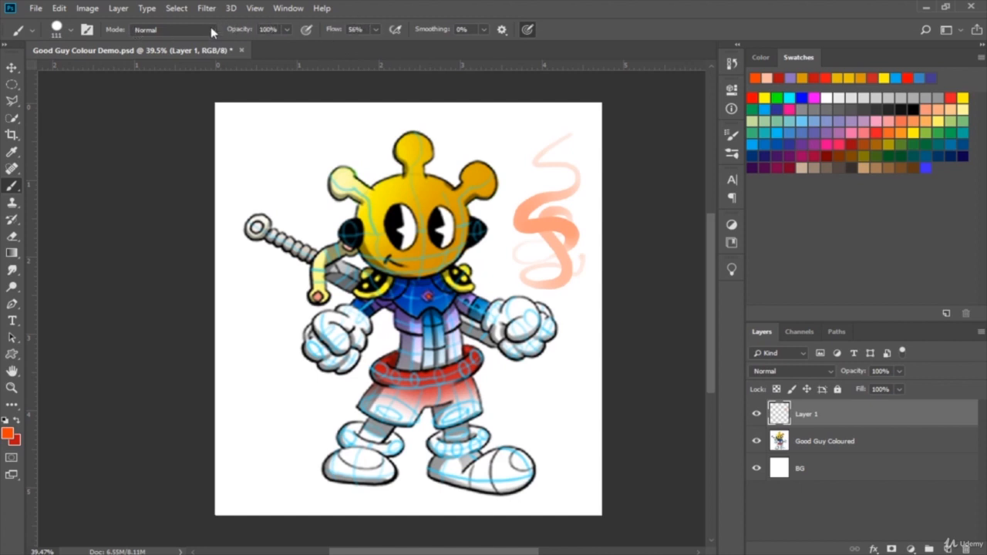
- Switch to a soft-edged brush preset and paint winding orange strokes on Layer 1 over the sword hilt beside the character
click(72, 30)
double_click(123, 256)
mouse_move(311, 126)
mouse_down()
mouse_move(282, 147)
mouse_move(308, 198)
mouse_move(278, 226)
mouse_move(244, 290)
mouse_move(273, 323)
mouse_move(291, 291)
mouse_move(269, 299)
mouse_move(277, 340)
mouse_move(252, 383)
mouse_move(252, 347)
mouse_move(309, 295)
mouse_move(235, 253)
mouse_move(258, 212)
mouse_move(330, 207)
mouse_move(309, 150)
mouse_up()
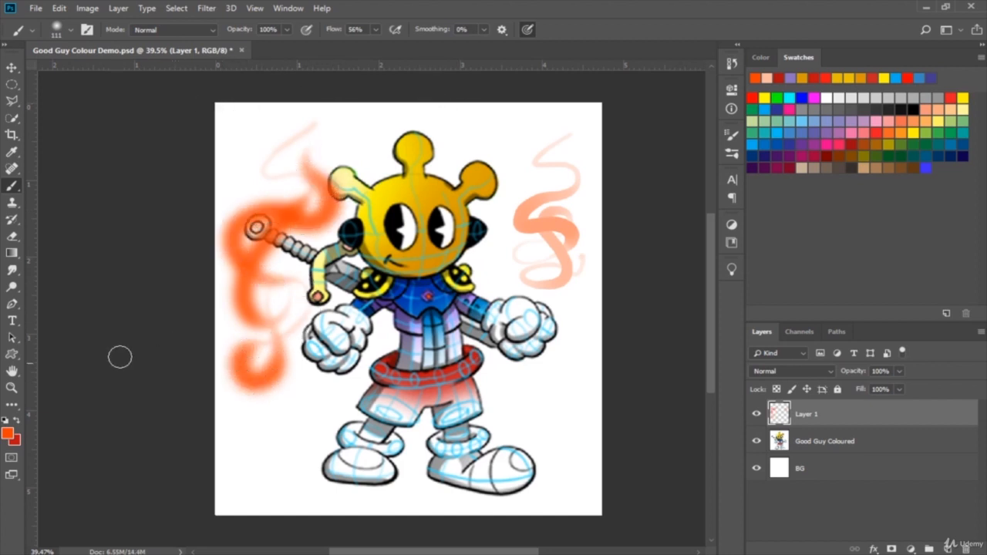
- Set the foreground color to the bright blue 3622fd
click(8, 433)
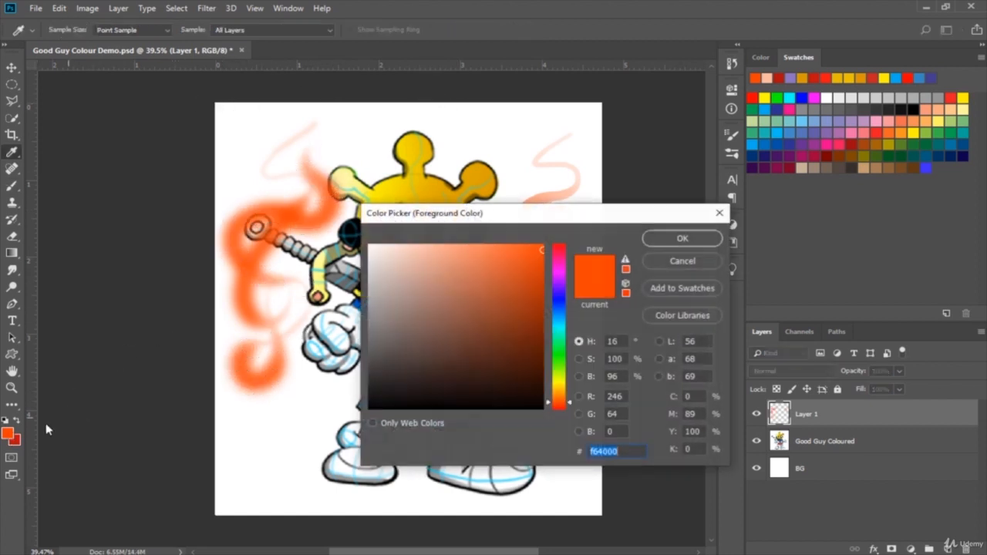
click(561, 297)
click(519, 257)
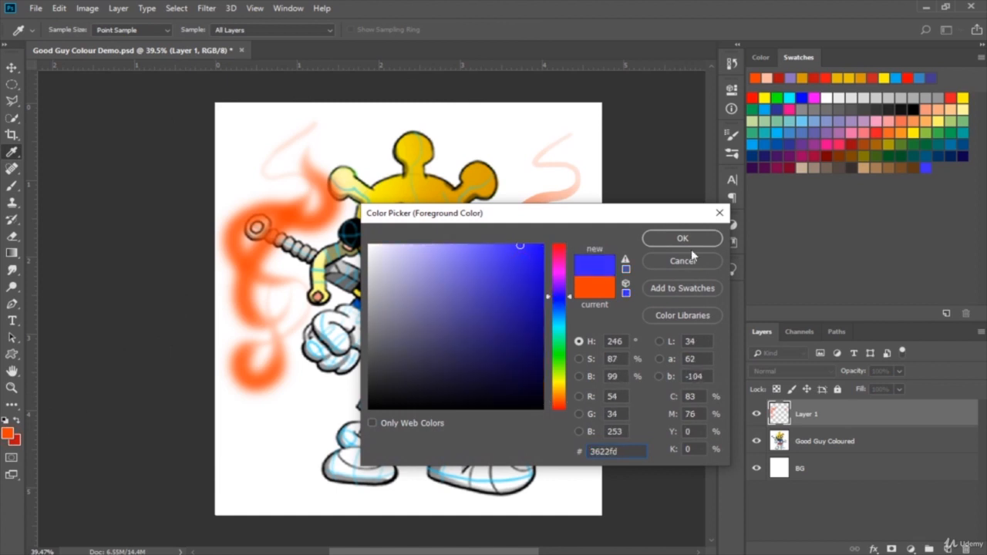
click(687, 240)
- Lower the brush opacity to 51% and paint a curling blue stroke on Layer 1 beside the shoe below the sword side
click(285, 30)
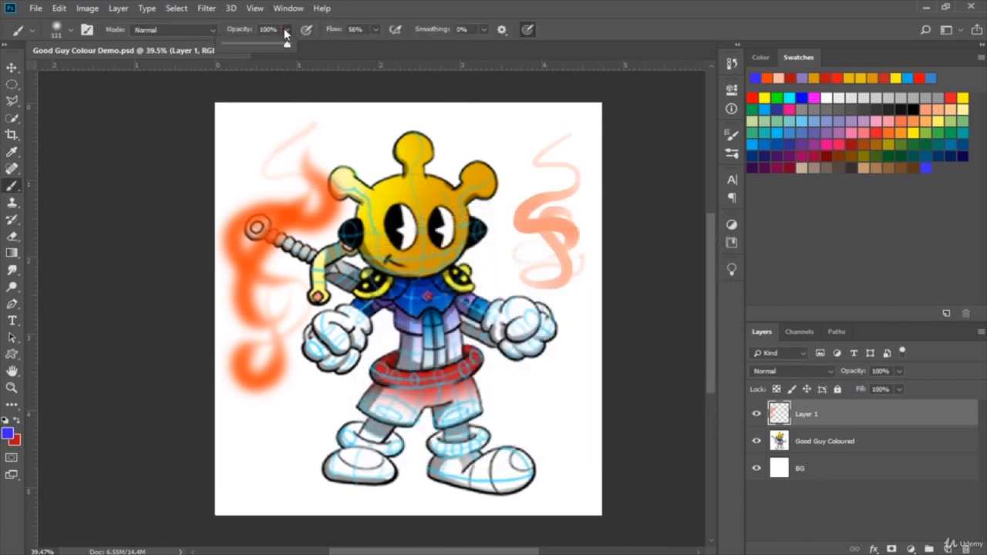
click(256, 44)
click(392, 5)
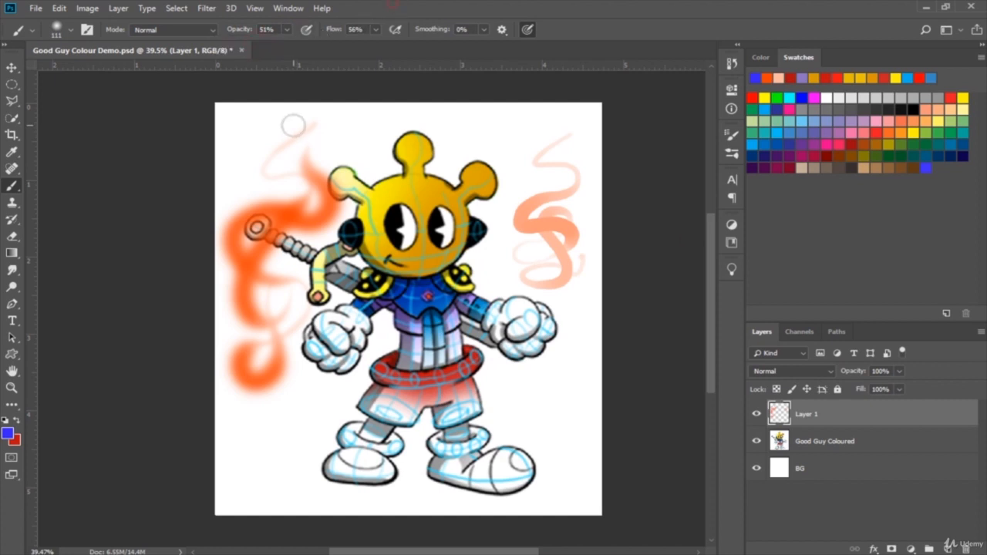
mouse_move(306, 390)
mouse_down()
mouse_move(270, 423)
mouse_move(257, 467)
mouse_move(296, 447)
mouse_move(281, 499)
mouse_move(254, 483)
mouse_move(269, 499)
mouse_move(295, 489)
mouse_move(274, 444)
mouse_up()
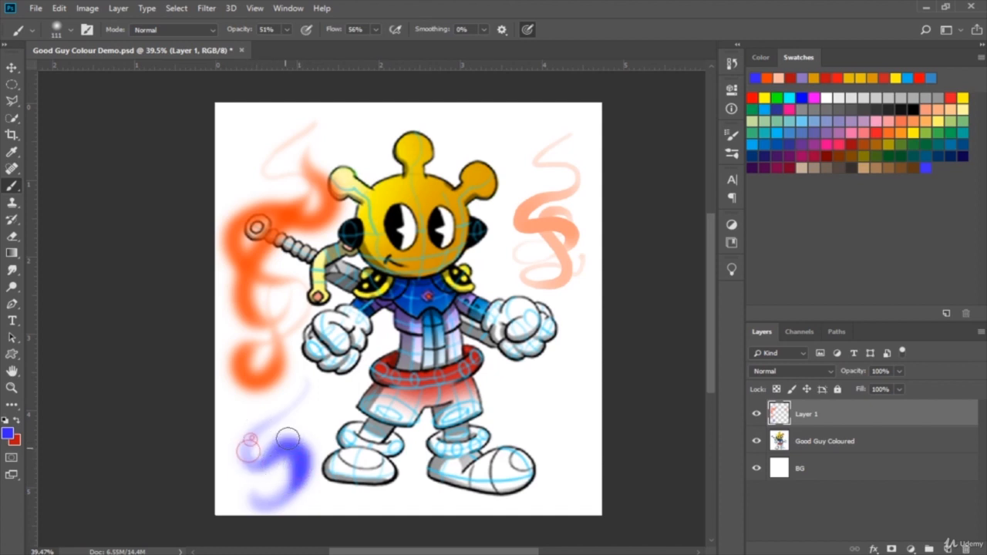
- Set the brush opacity and flow to 100% and paint looping blue strokes from beside the shoe up past the sword hilt
click(286, 30)
drag(291, 45, 326, 43)
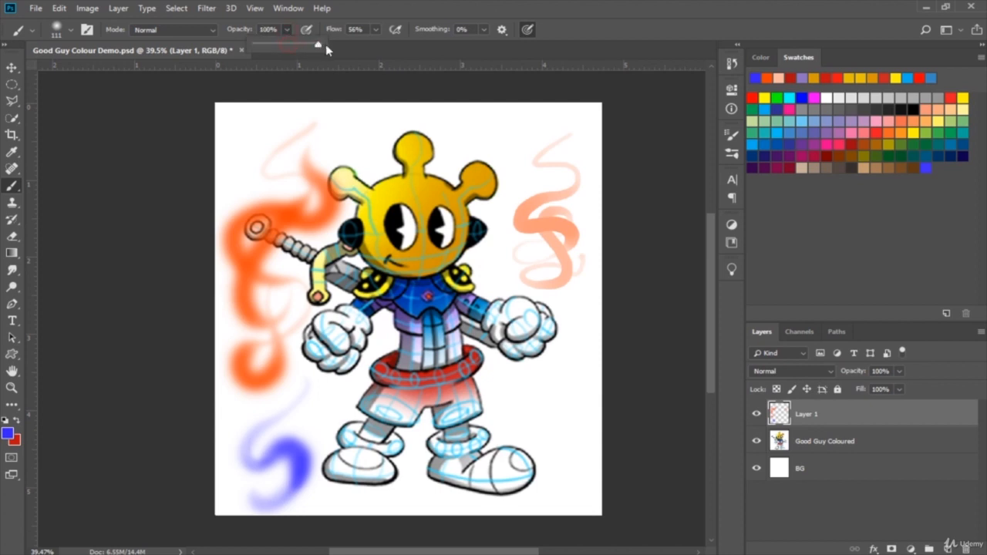
click(375, 30)
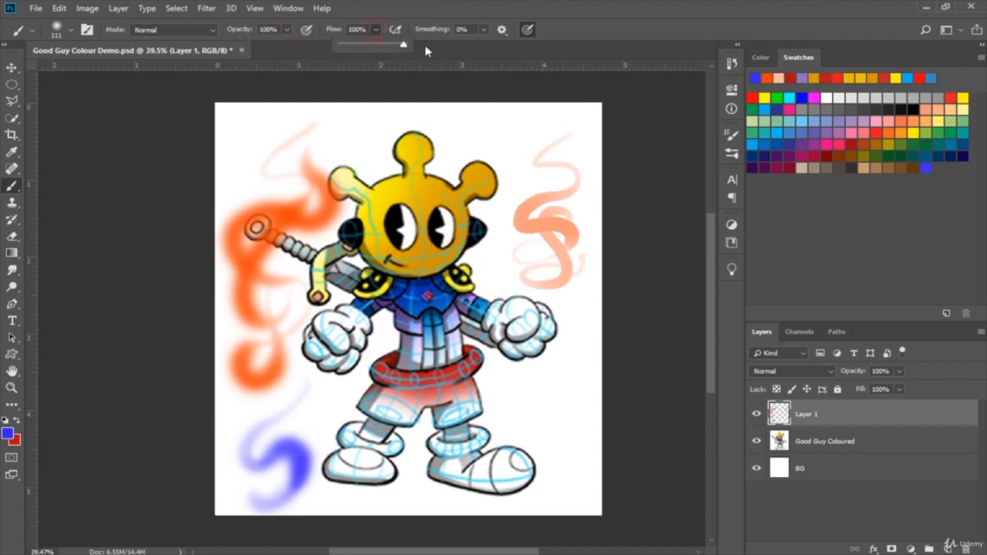
click(312, 410)
mouse_move(312, 410)
mouse_down()
mouse_move(267, 472)
mouse_move(287, 414)
mouse_move(324, 376)
mouse_move(271, 414)
mouse_move(248, 472)
mouse_move(238, 400)
mouse_move(284, 361)
mouse_move(265, 315)
mouse_move(232, 338)
mouse_move(259, 268)
mouse_move(282, 300)
mouse_move(269, 360)
mouse_move(301, 435)
mouse_move(295, 364)
mouse_move(247, 255)
mouse_move(342, 96)
mouse_up()
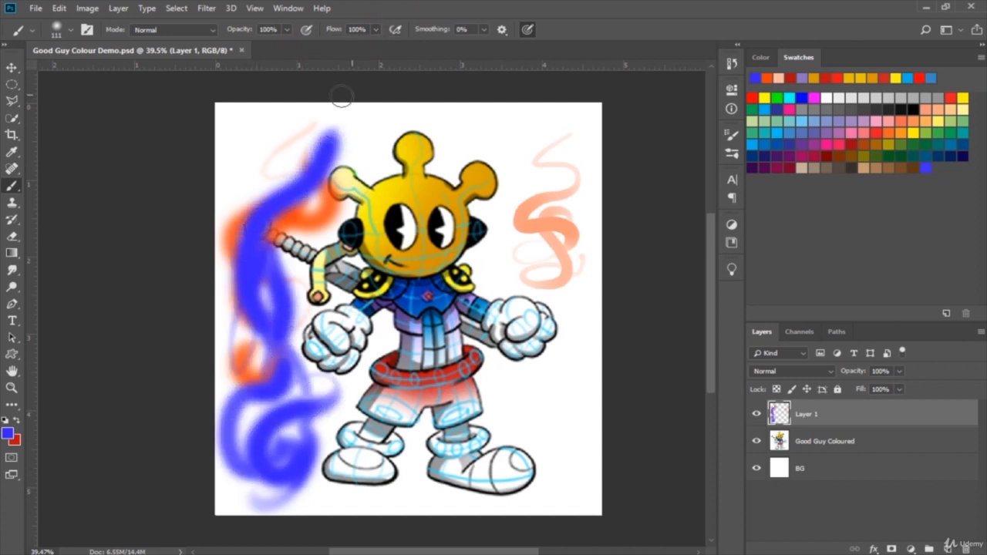
- Reduce the brush flow to 9% and paint faint looping blue strokes on Layer 1 above and around the character's head
click(376, 30)
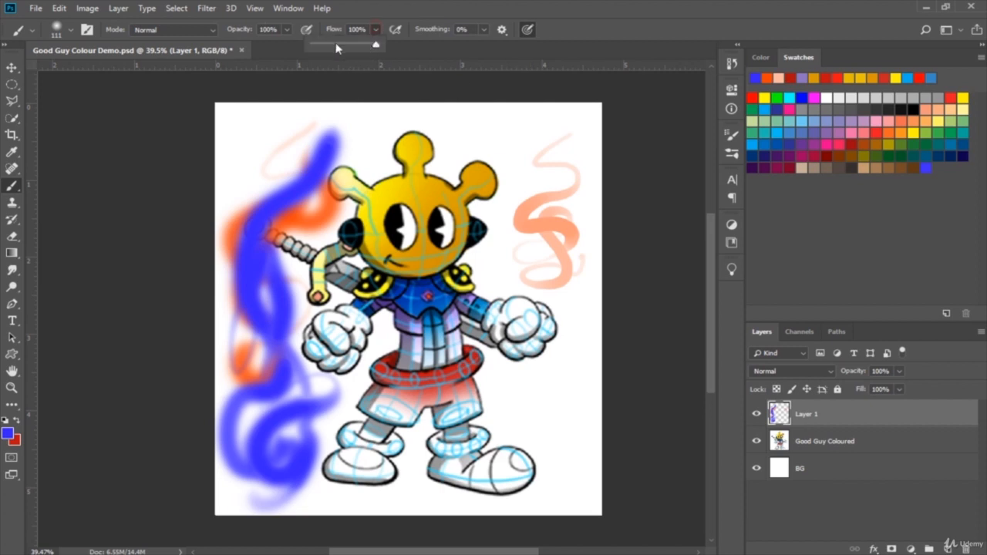
click(401, 5)
mouse_move(260, 176)
mouse_down()
mouse_move(290, 142)
mouse_move(323, 157)
mouse_move(385, 125)
mouse_move(437, 117)
mouse_move(462, 207)
mouse_move(502, 226)
mouse_move(479, 143)
mouse_move(537, 127)
mouse_move(496, 268)
mouse_move(557, 271)
mouse_move(524, 289)
mouse_move(550, 186)
mouse_move(517, 144)
mouse_move(360, 131)
mouse_move(283, 179)
mouse_move(272, 133)
mouse_move(299, 230)
mouse_move(368, 199)
mouse_up()
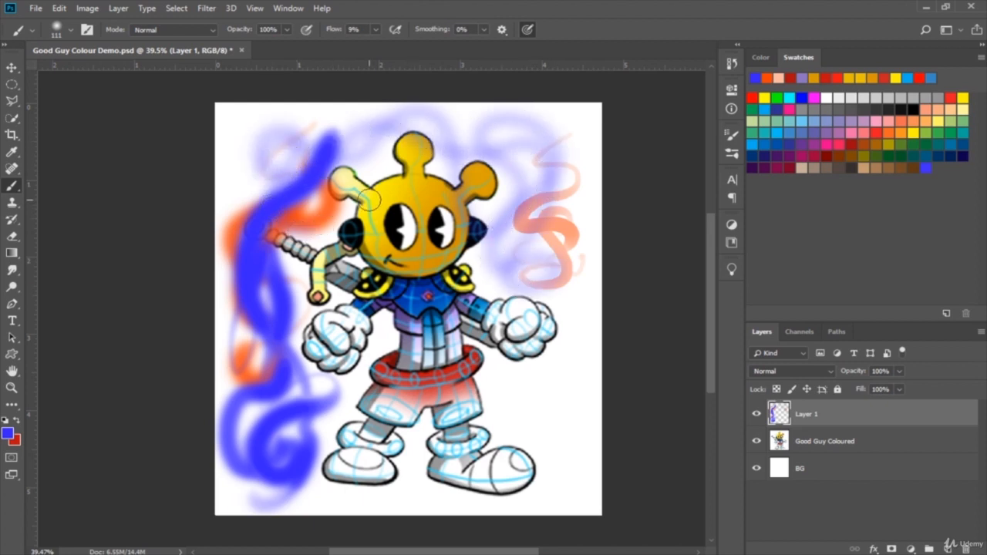
- Raise the brush flow to 54%
click(375, 30)
drag(370, 44, 416, 46)
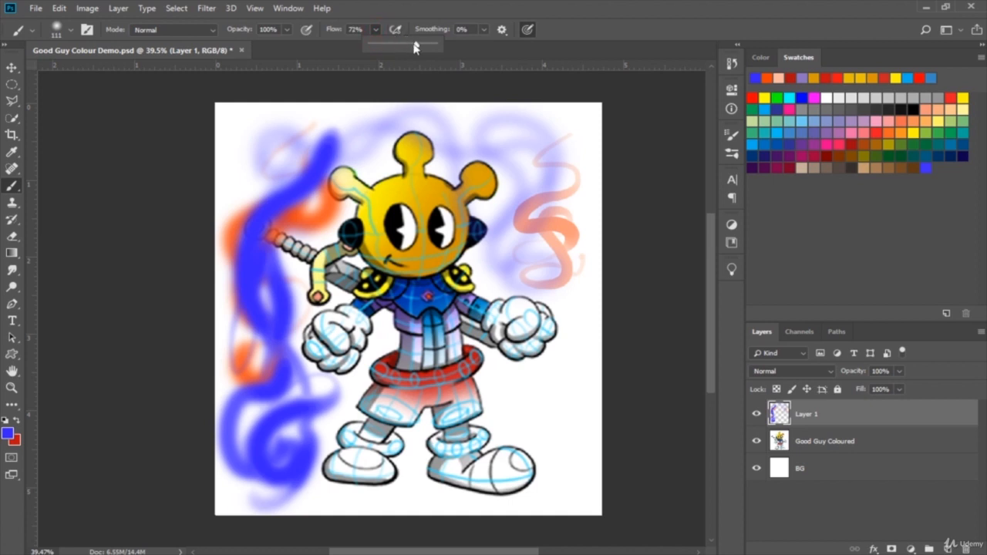
drag(417, 47, 411, 47)
click(432, 15)
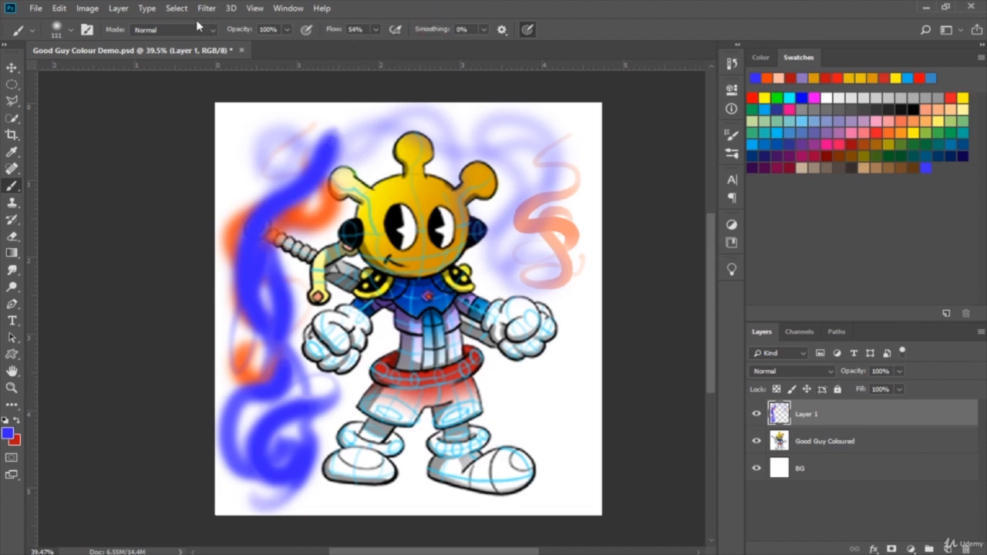
- Set the brush smoothing to 100% and paint looping blue strokes over the shoes, adding a dab beside the glove on Layer 1
click(483, 30)
drag(481, 44, 575, 70)
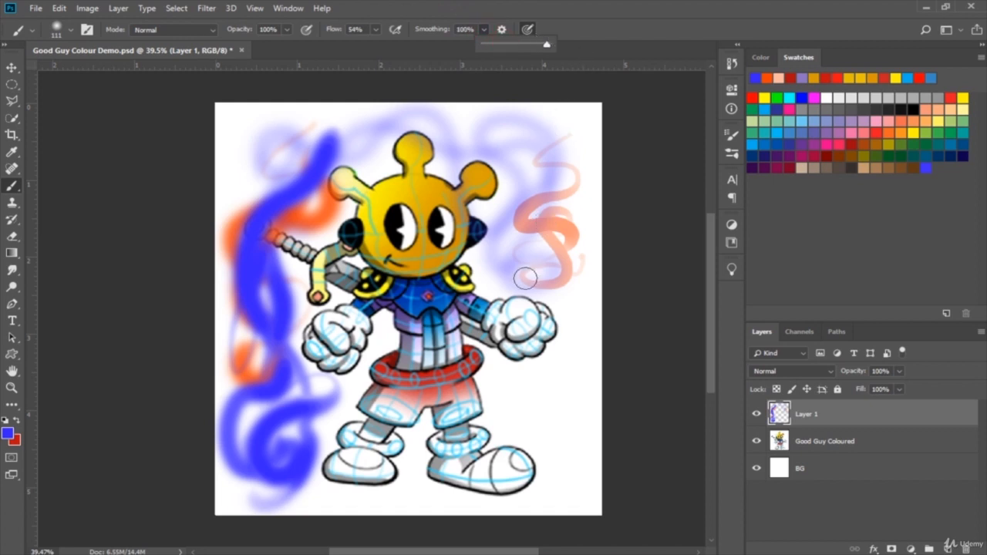
mouse_move(555, 367)
mouse_down()
mouse_move(534, 408)
mouse_move(561, 434)
mouse_move(506, 449)
mouse_move(492, 414)
mouse_move(539, 415)
mouse_move(541, 444)
mouse_move(491, 469)
mouse_move(451, 447)
mouse_move(412, 468)
mouse_move(400, 487)
mouse_move(350, 495)
mouse_move(359, 456)
mouse_move(455, 495)
mouse_move(506, 469)
mouse_move(481, 431)
mouse_move(516, 380)
mouse_move(543, 406)
mouse_move(577, 369)
mouse_up()
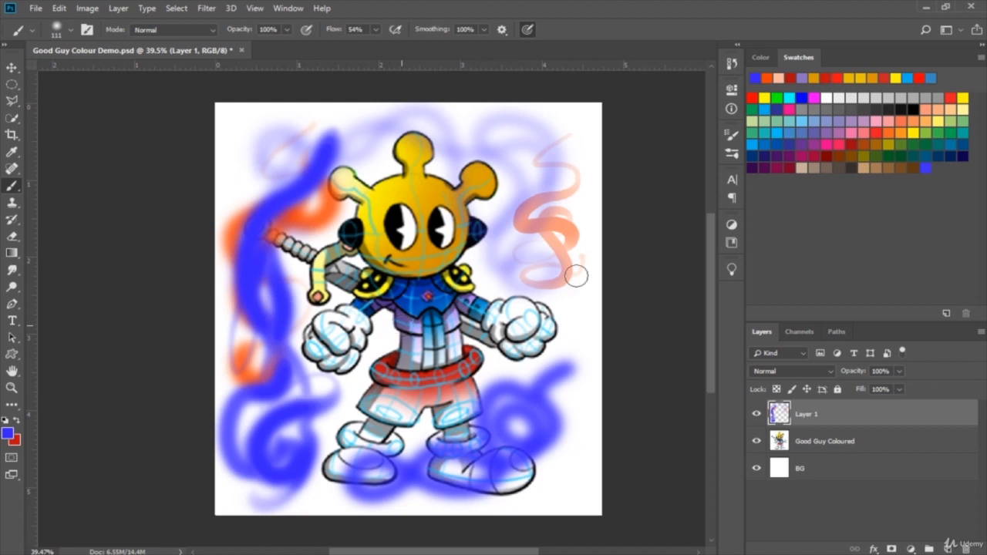
key(ctrl+shift+z)
click(577, 326)
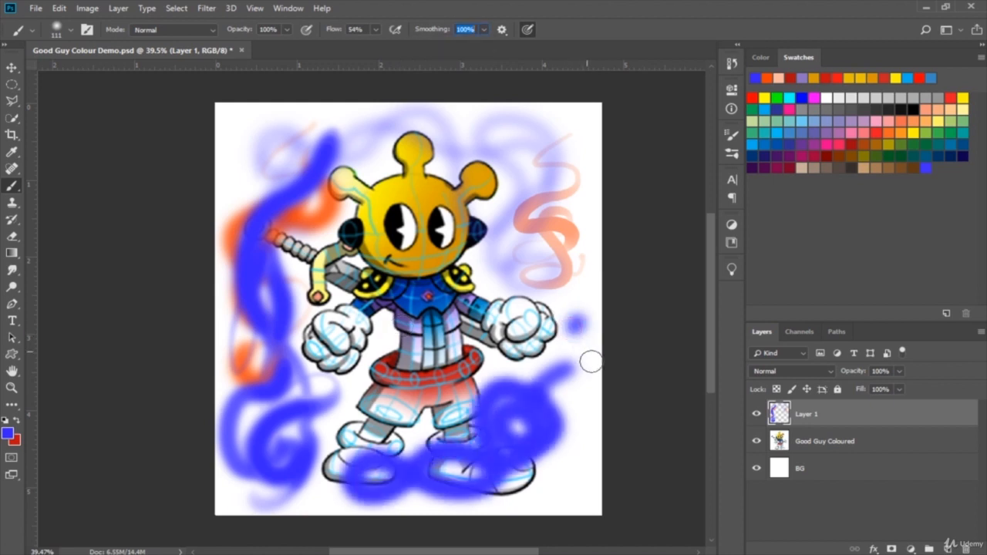